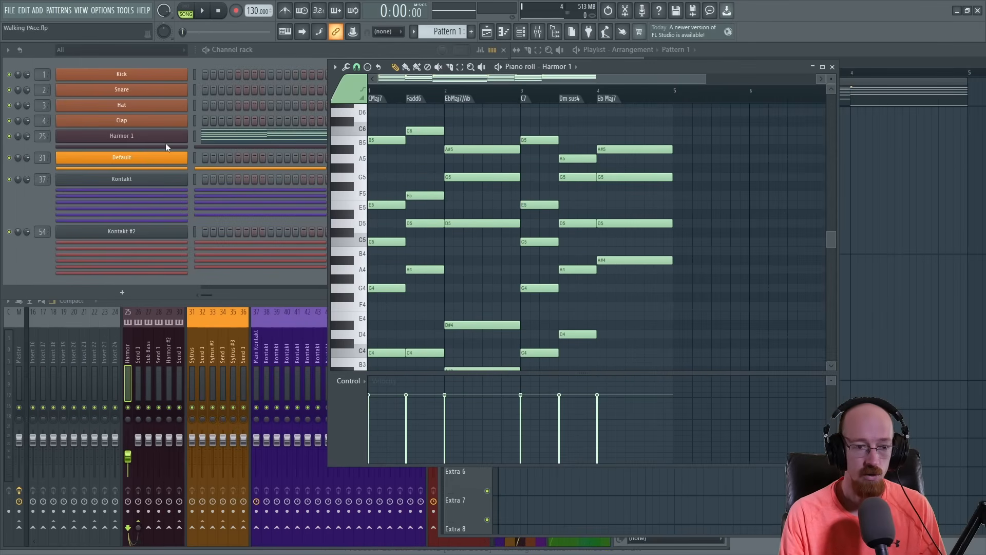
Step: Open the Harmor 1 synth and listen to its chord progression
left_click(166, 136)
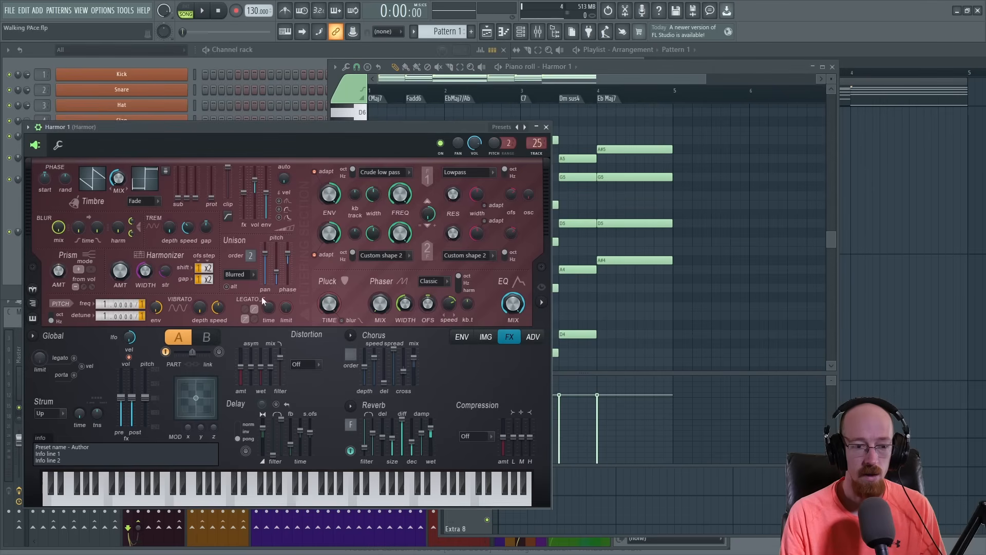
left_click(672, 70)
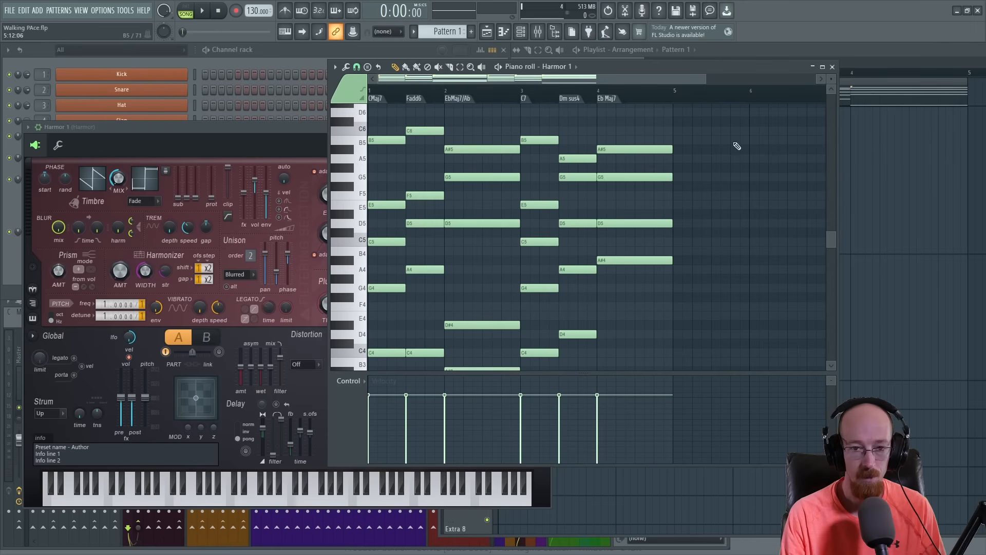
key("space")
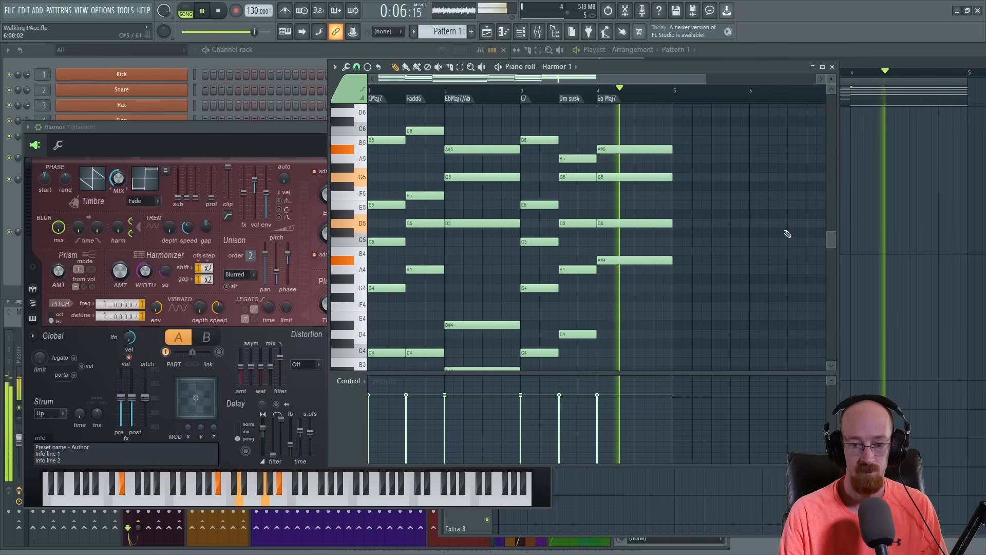
key("space")
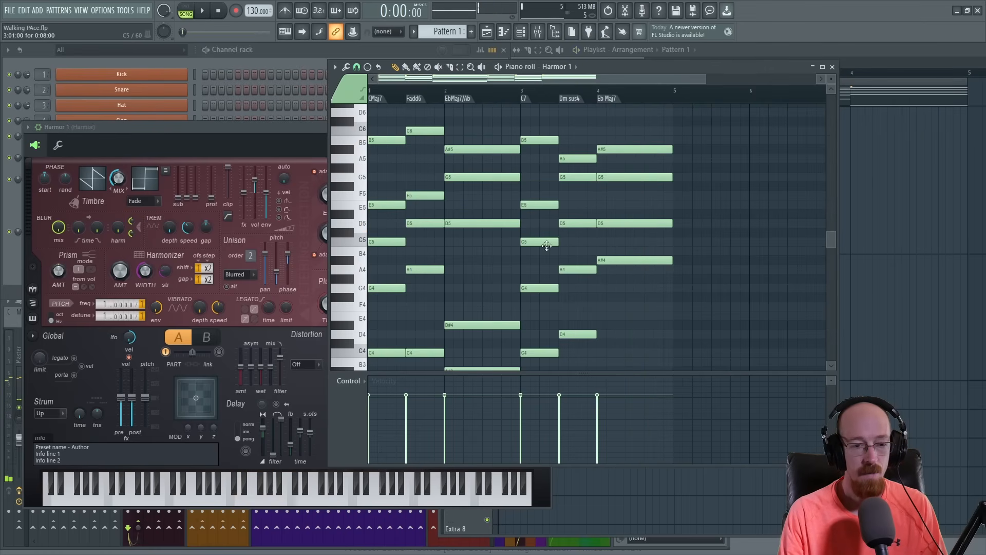
Step: Create an automation clip for Harmor 1's filter 1 frequency, starting at 56% and curving gradually upward to the end
left_click(271, 145)
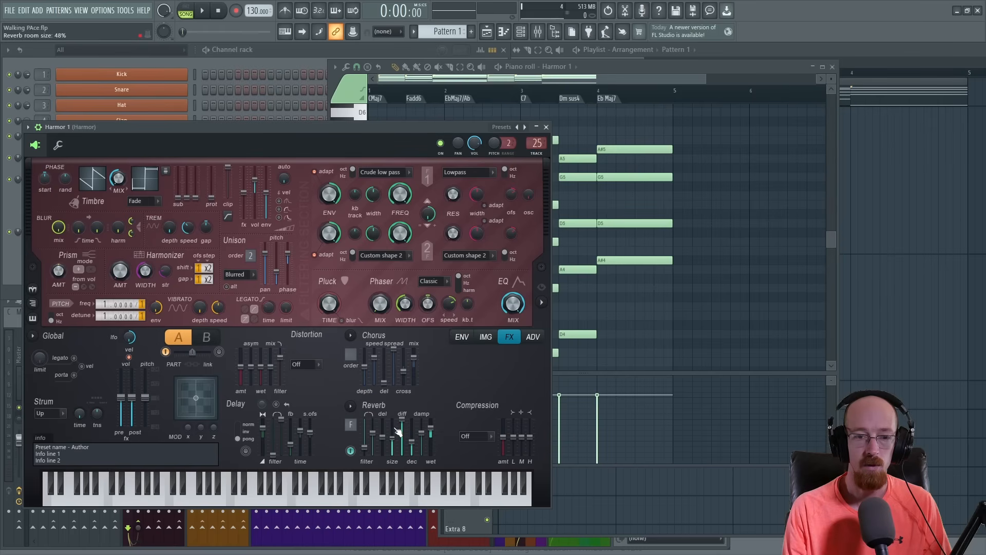
right_click(402, 194)
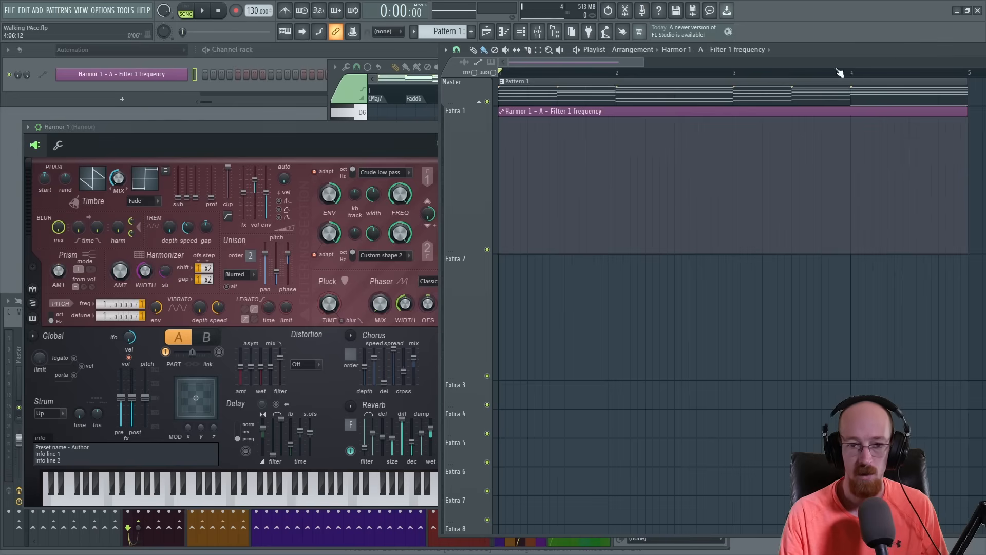
left_click_drag(501, 119, 503, 177)
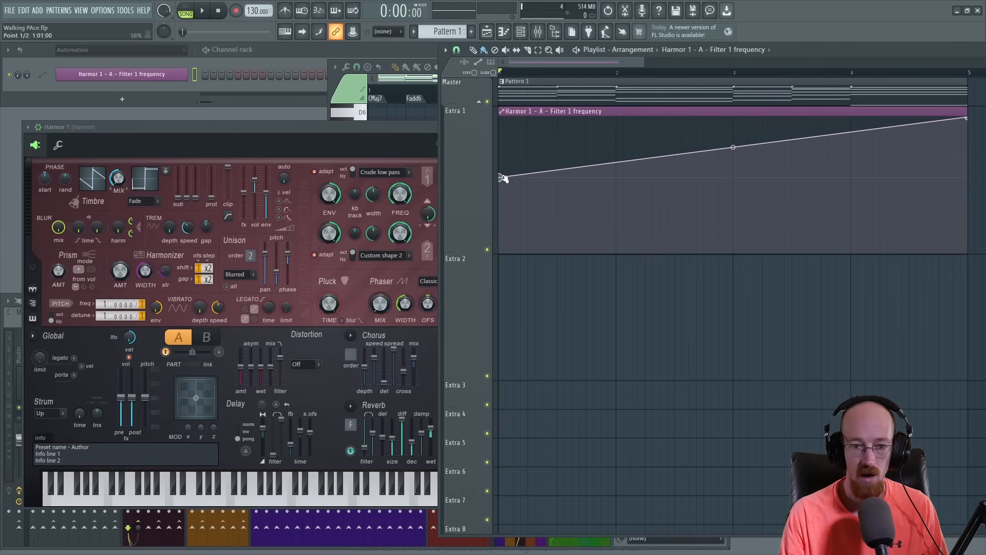
left_click_drag(733, 148, 734, 163)
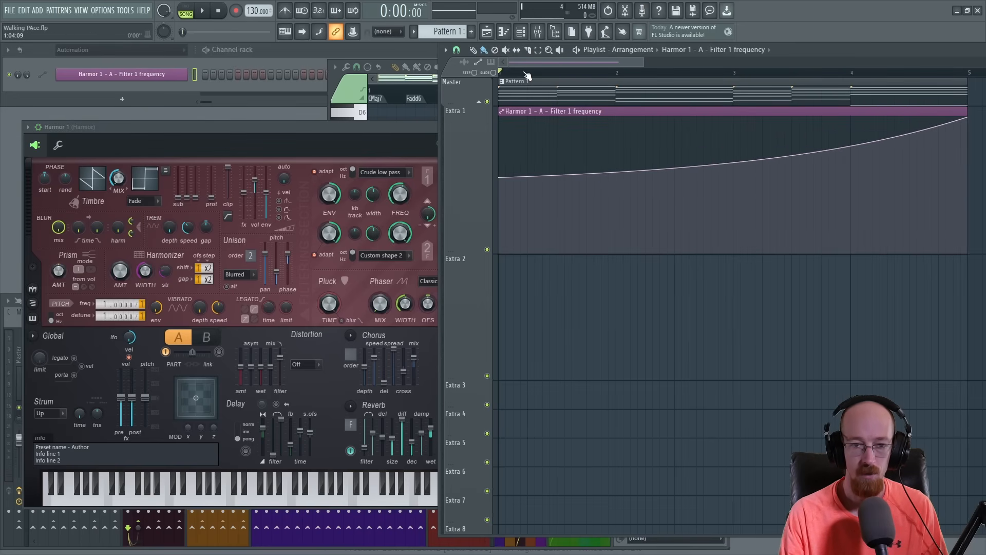
Step: Play the progression to hear the filter sweep, and close the Harmor 1 window
key("space")
left_click(405, 130)
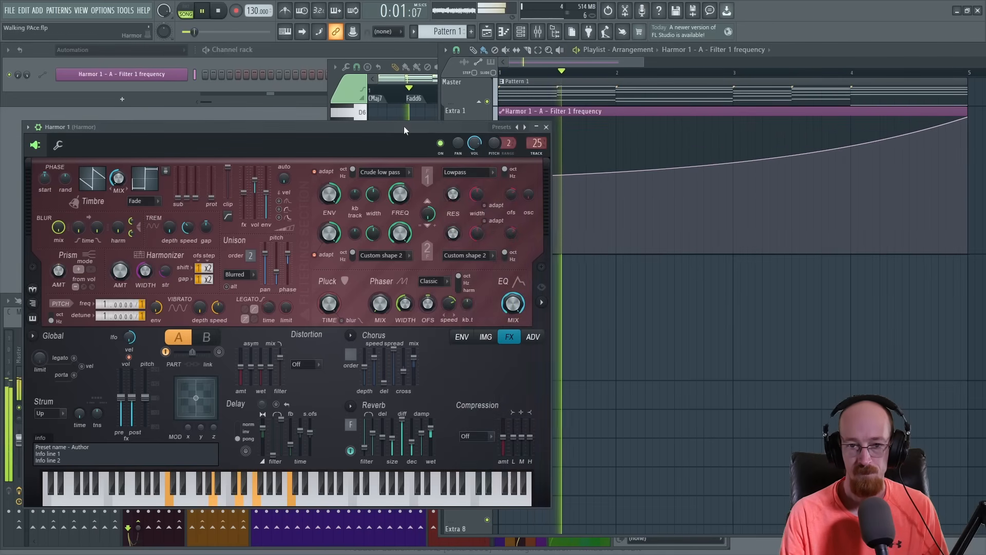
left_click(546, 127)
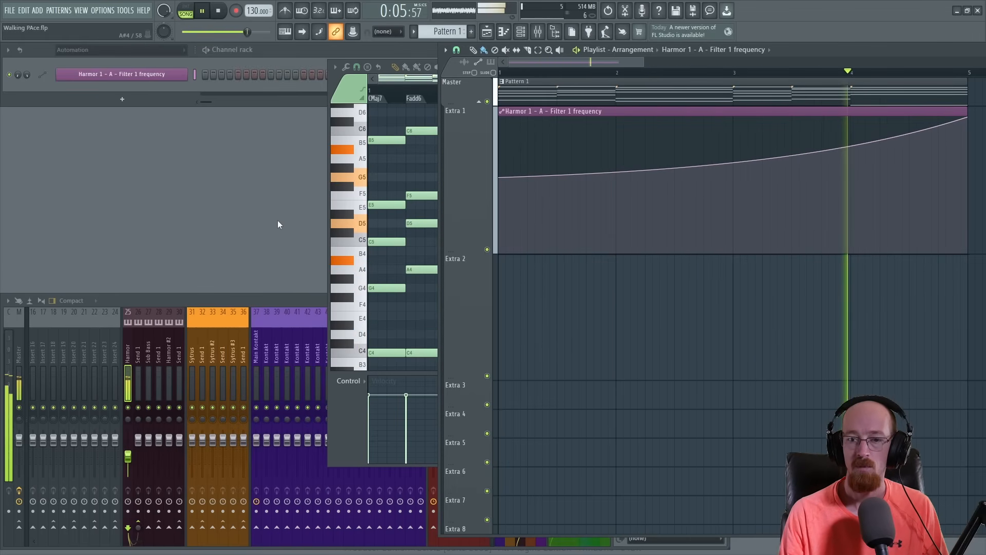
key("space")
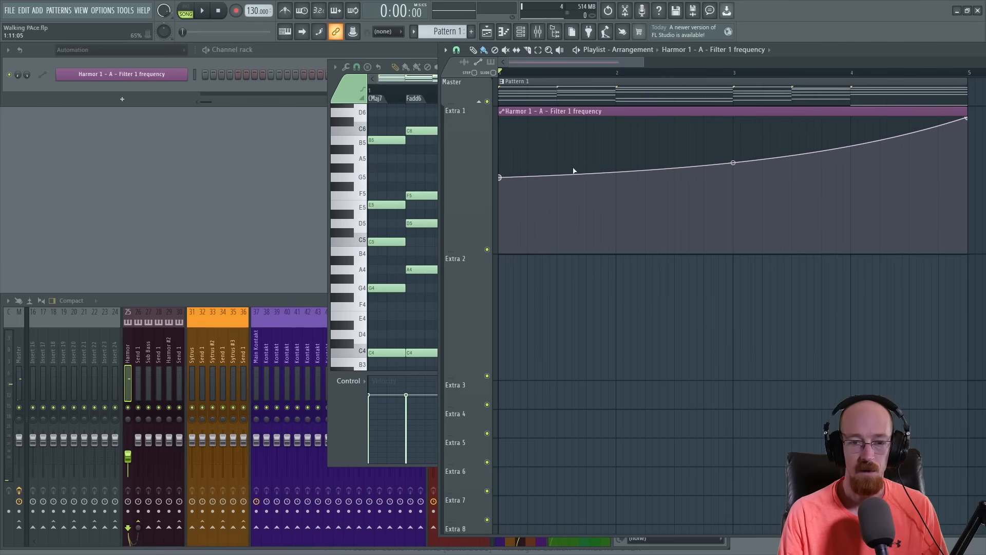
Step: Load the ff Pro-R reverb into slot 3 of the Harmor mixer track
left_click(263, 299)
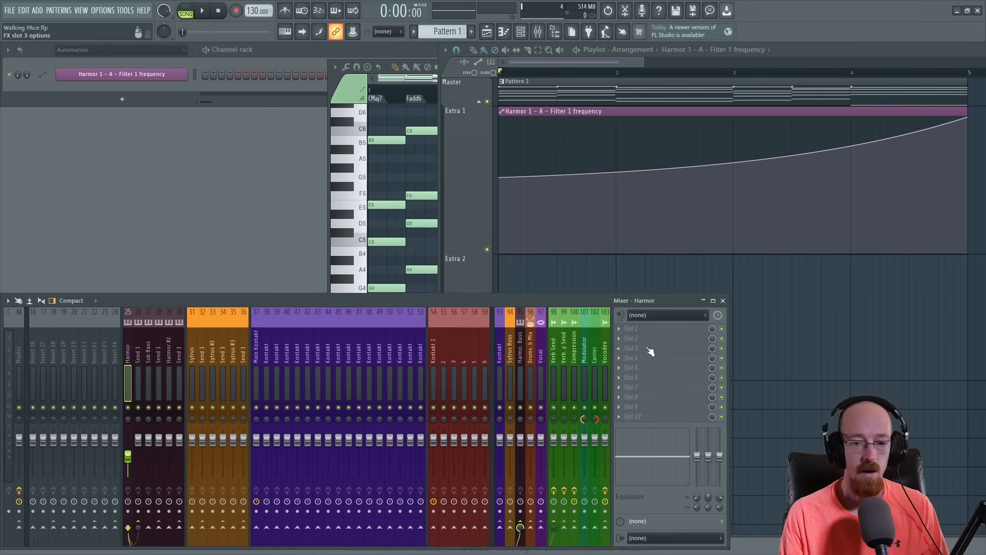
key("F8")
type("pro-r")
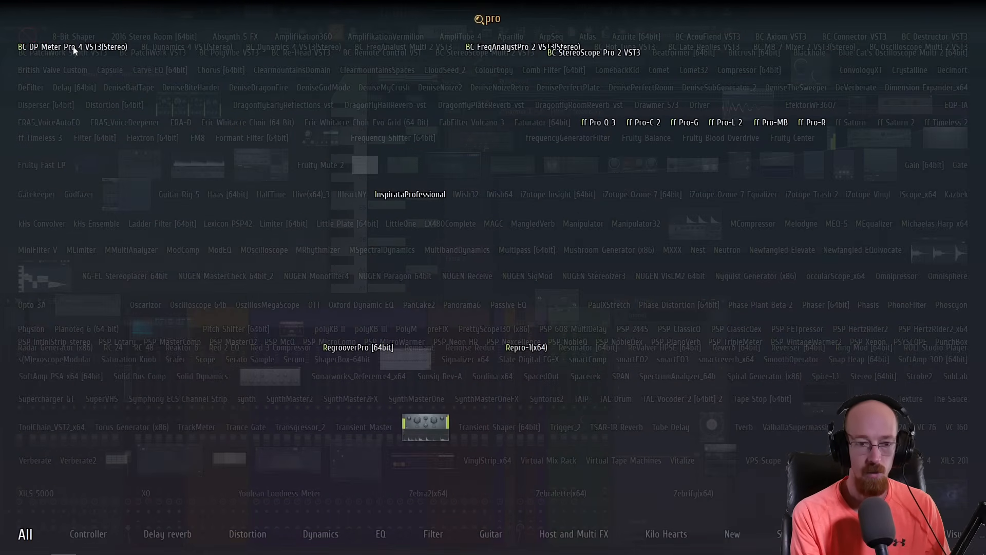
left_click(814, 126)
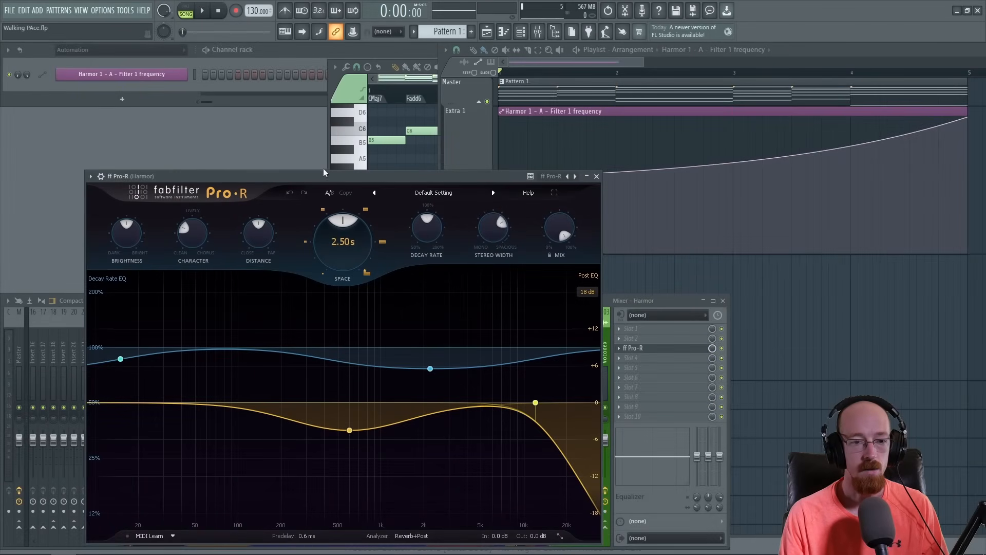
Step: Set Pro-R's mix to about 42%, space to 1.18 s and distance to about 58%, and disable both Post EQ bands
left_click_drag(323, 168, 287, 104)
mouse_move(506, 148)
left_mouse_down()
mouse_move(506, 215)
mouse_move(517, 154)
left_mouse_up()
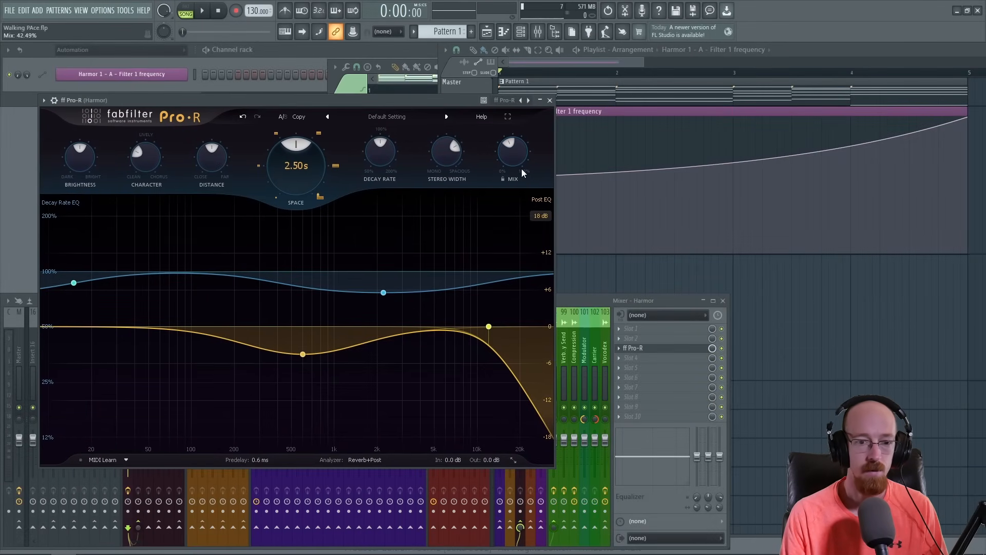
left_click_drag(289, 170, 286, 188)
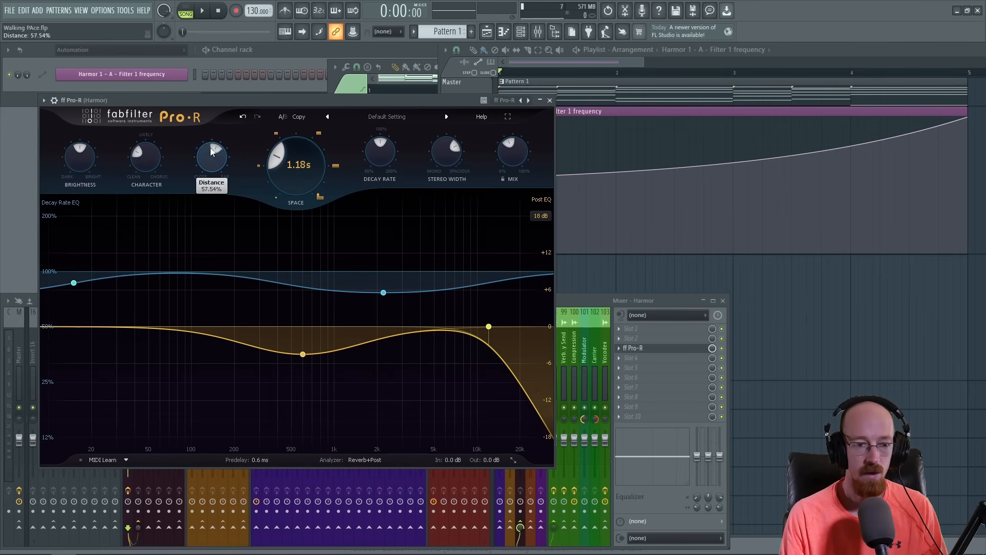
left_click(284, 368)
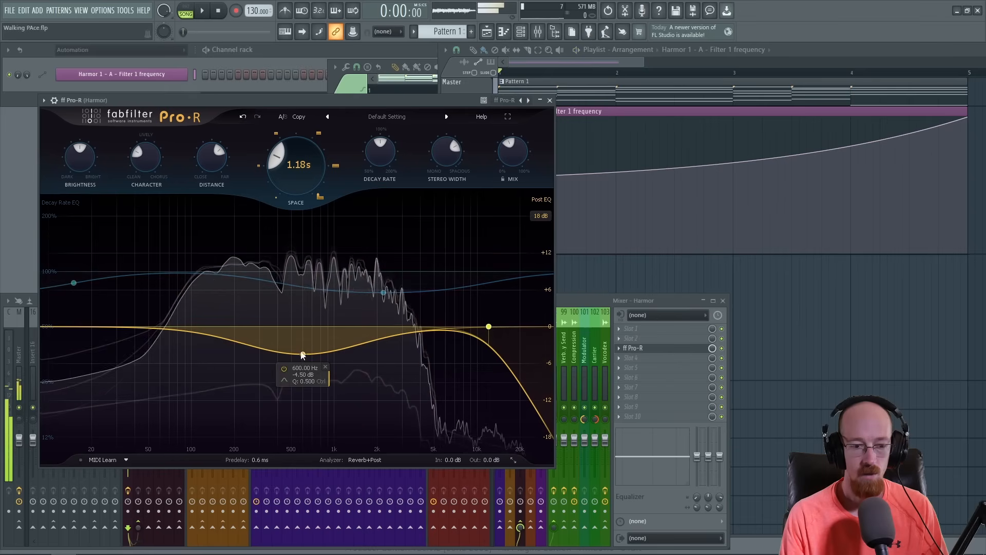
left_click(470, 300)
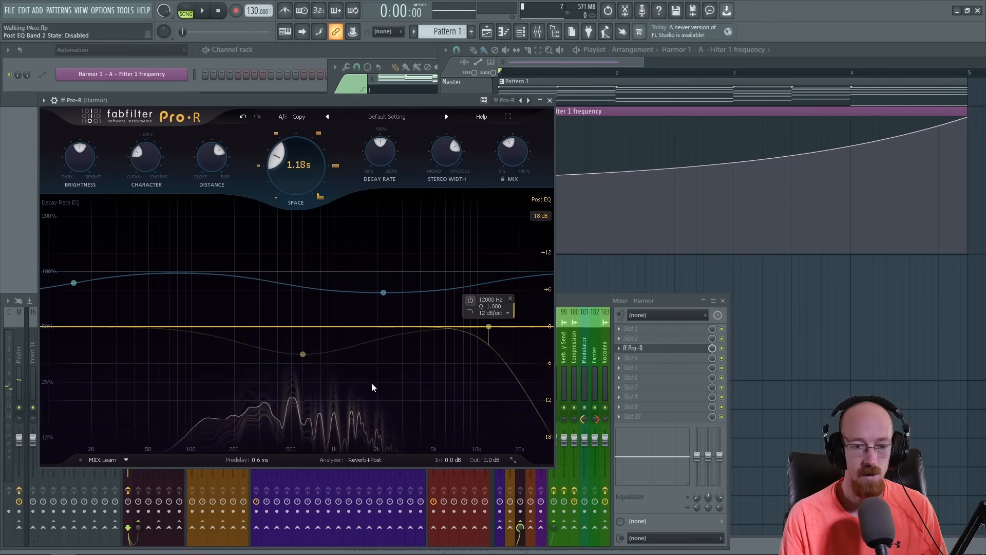
Step: While the chords play, raise the reverb's space to 2.24 s, mix to about 52% and distance to about 68%
key("space")
scroll(301, 166, "up", 5)
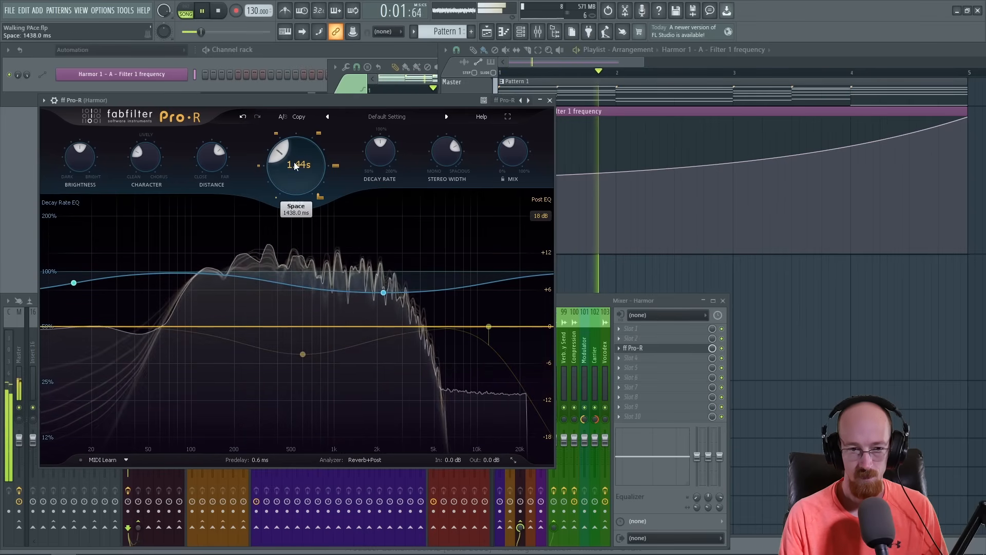
left_click_drag(295, 166, 296, 164)
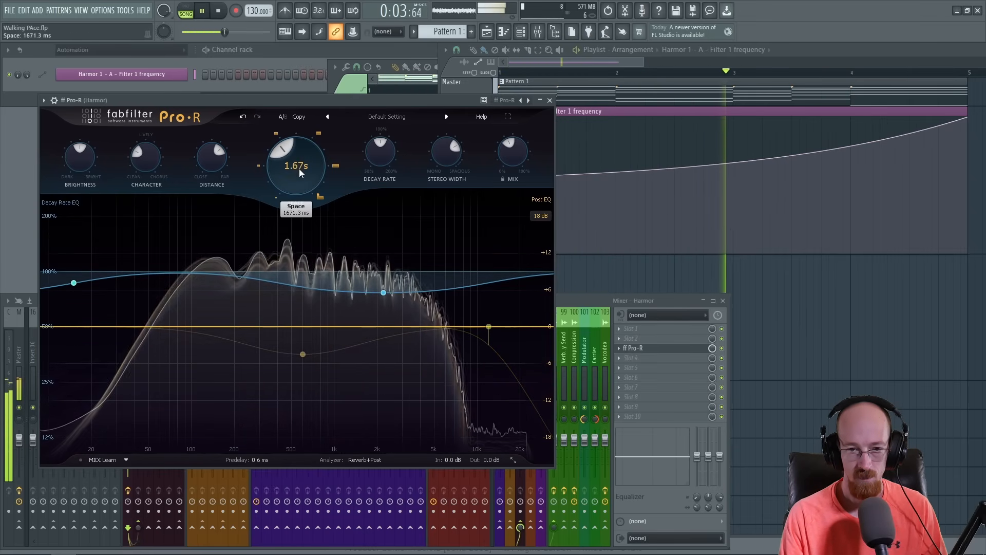
scroll(512, 154, "up", 3)
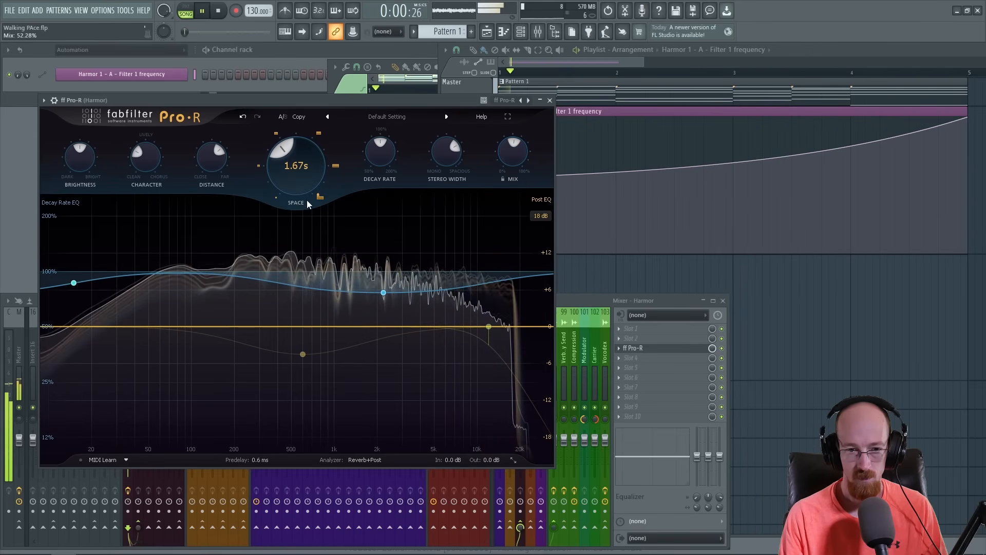
scroll(285, 171, "up", 5)
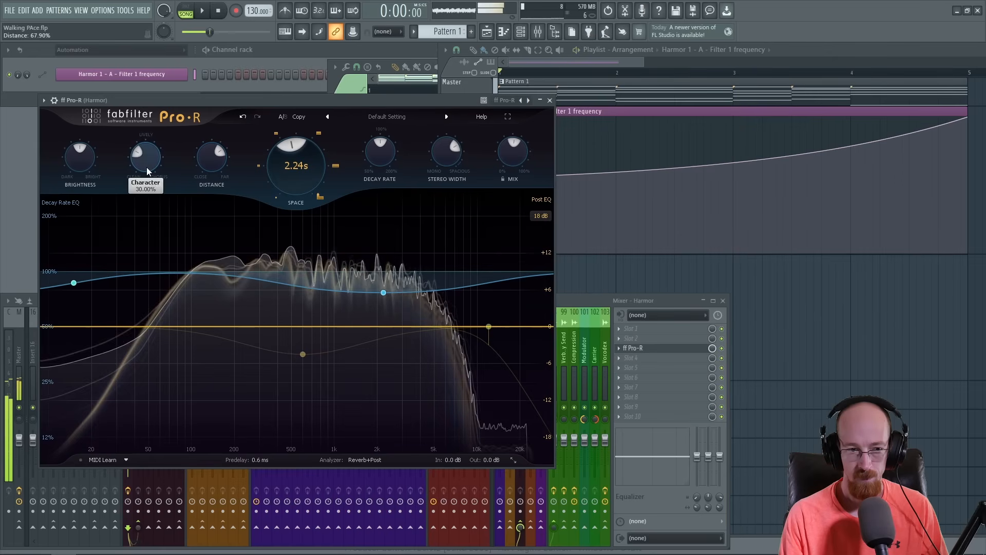
Step: Raise the reverb's character to about 65%, audition it, and widen its stereo width before closing Pro-R
key("space")
scroll(144, 157, "up", 5)
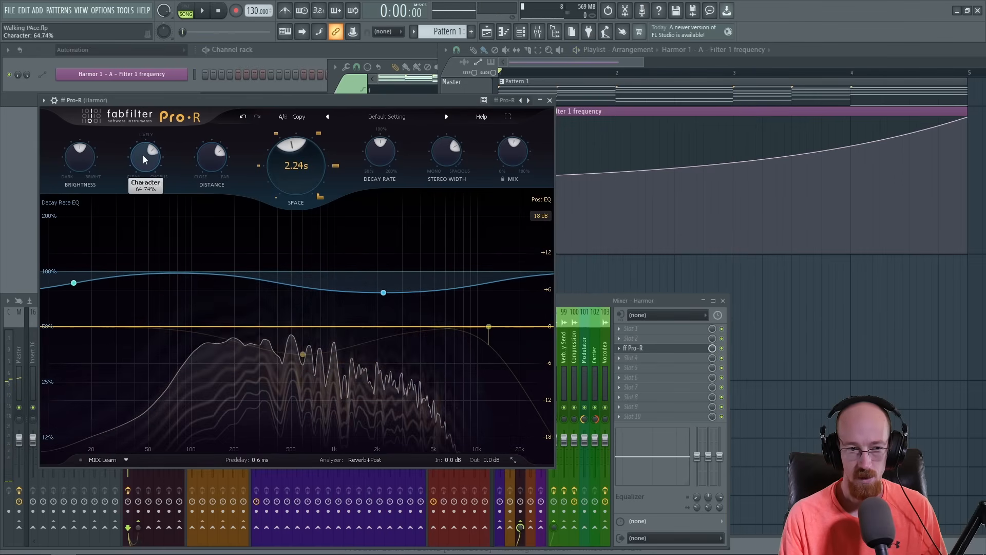
key("space")
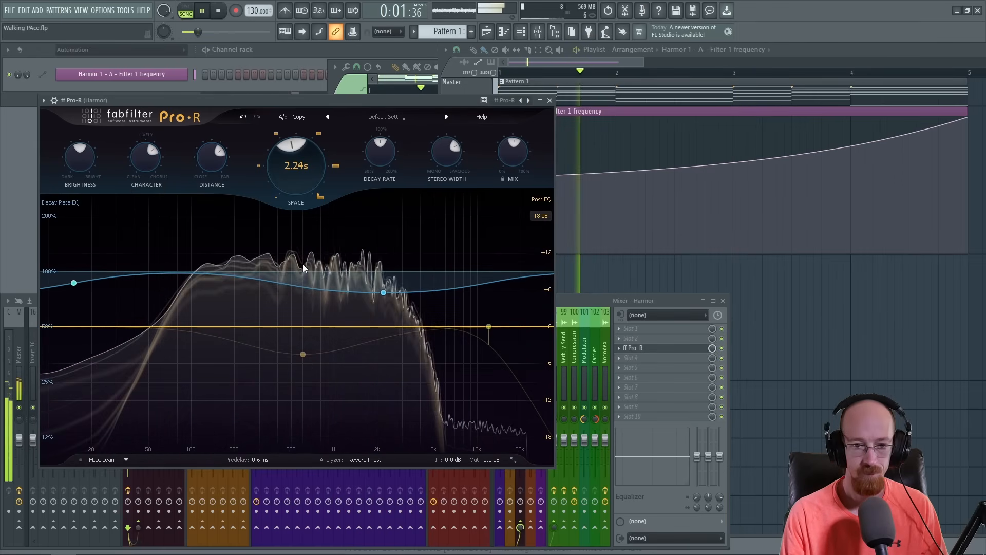
key("space")
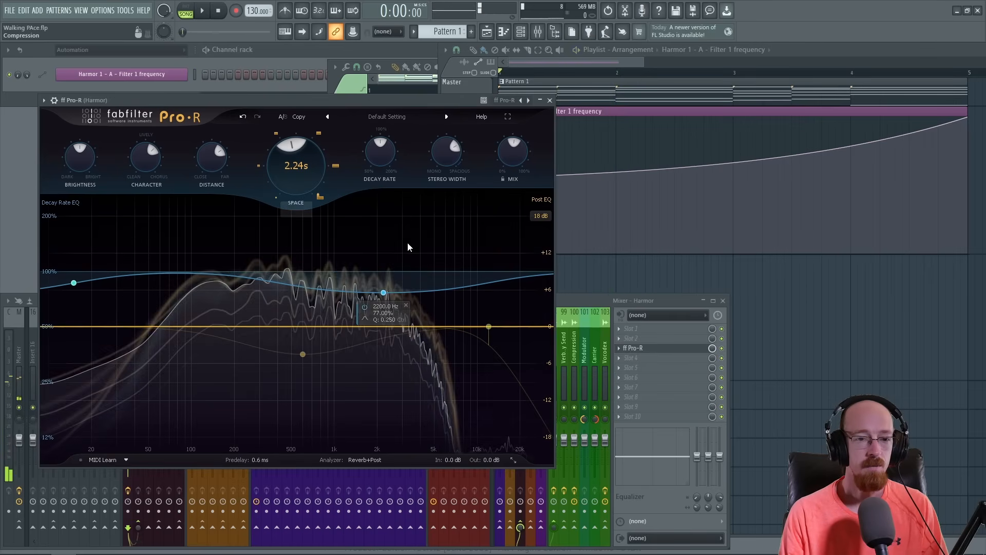
left_click_drag(450, 158, 451, 141)
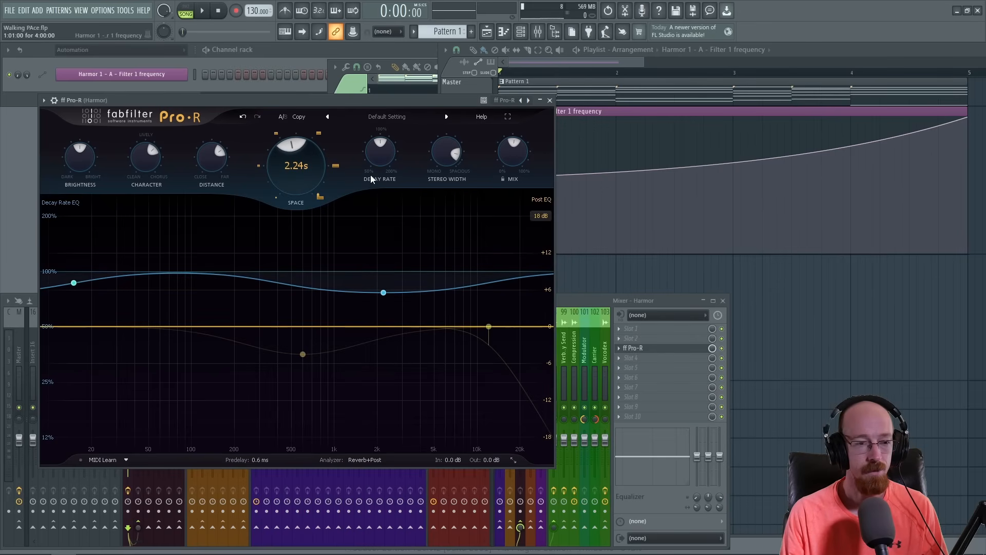
left_click(551, 100)
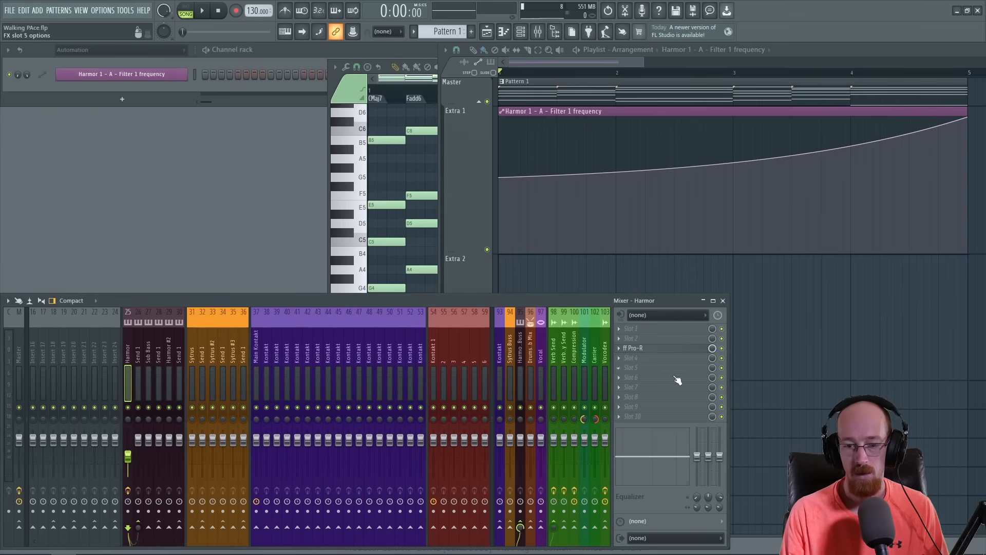
Step: Load the ff Pro Q 3 equalizer on the Harmor mixer track below the reverb
key("F8")
type("pro")
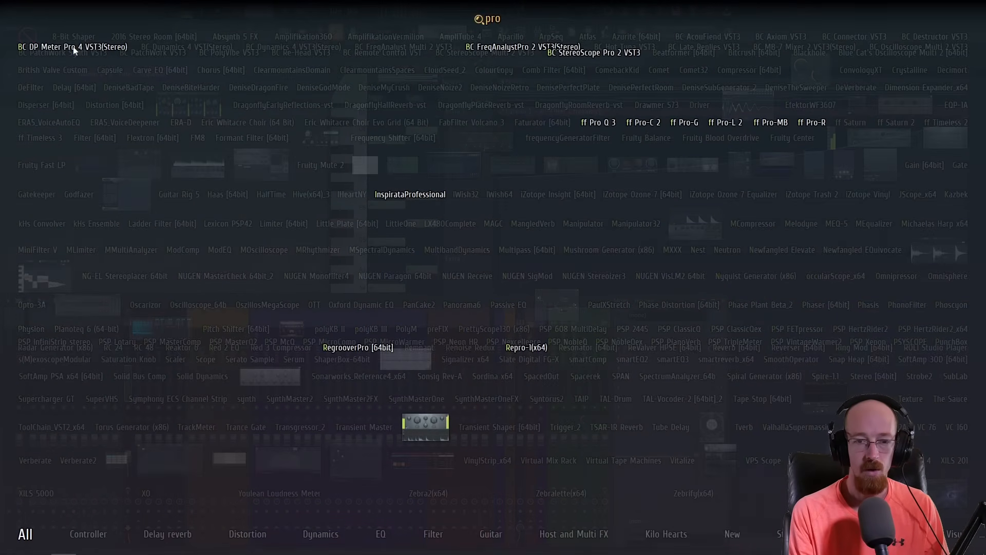
left_click(599, 123)
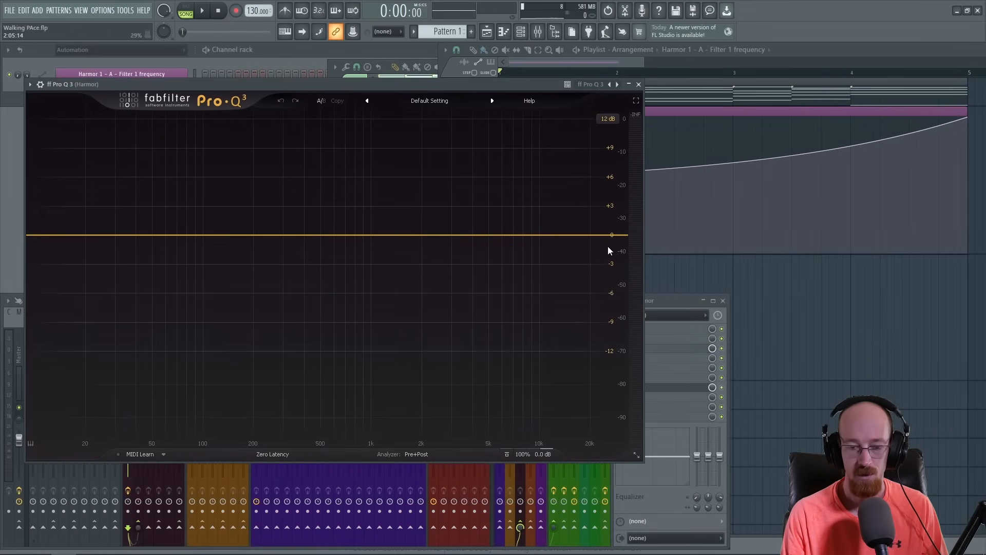
Step: Add an EQ band at about 4528 Hz in Pro Q 3 and change its shape to High Cut
left_click_drag(596, 246, 480, 247)
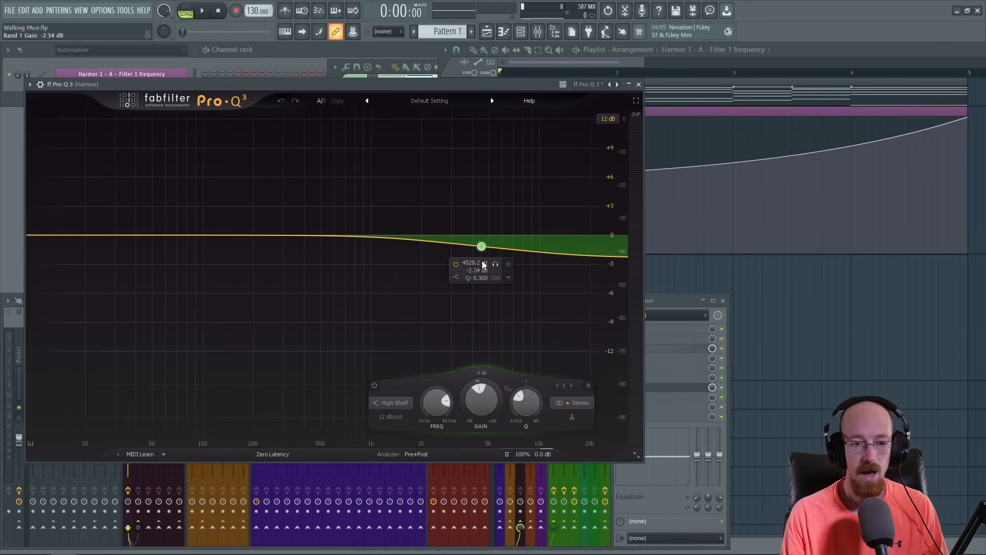
mouse_move(471, 281)
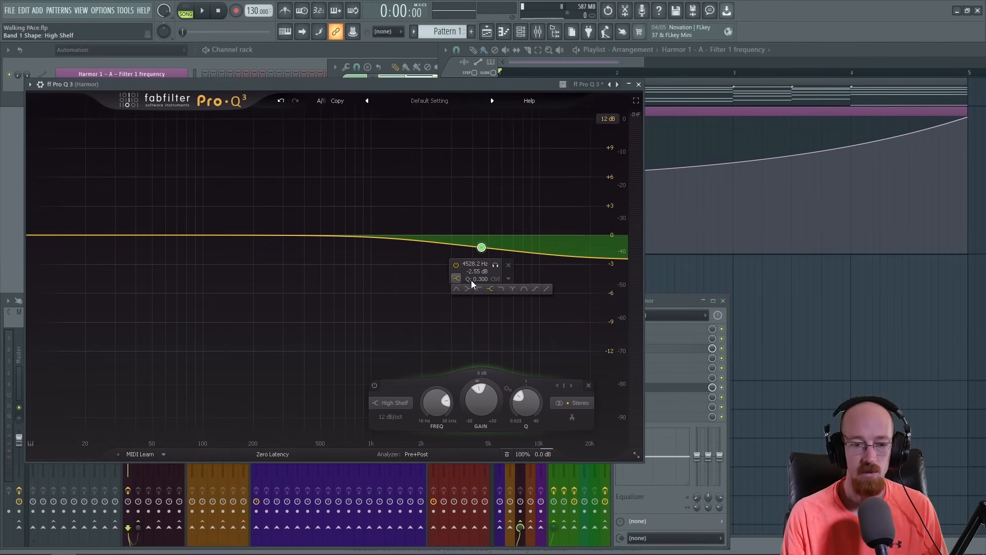
left_click(501, 290)
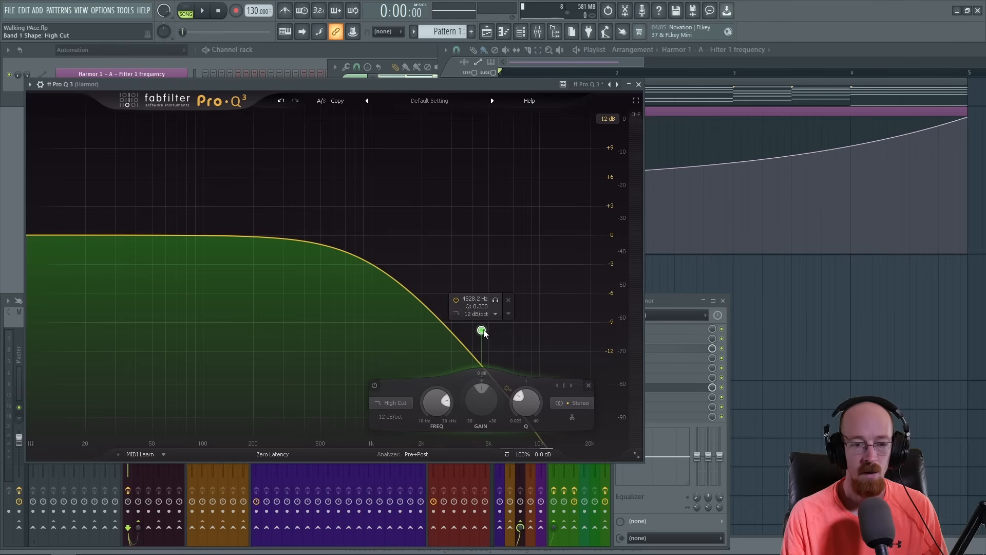
Step: Set the high-cut band to an 18 dB/oct slope, a frequency of about 9070 Hz and a Q of about 0.337
left_click_drag(484, 332, 533, 328)
left_click(520, 310)
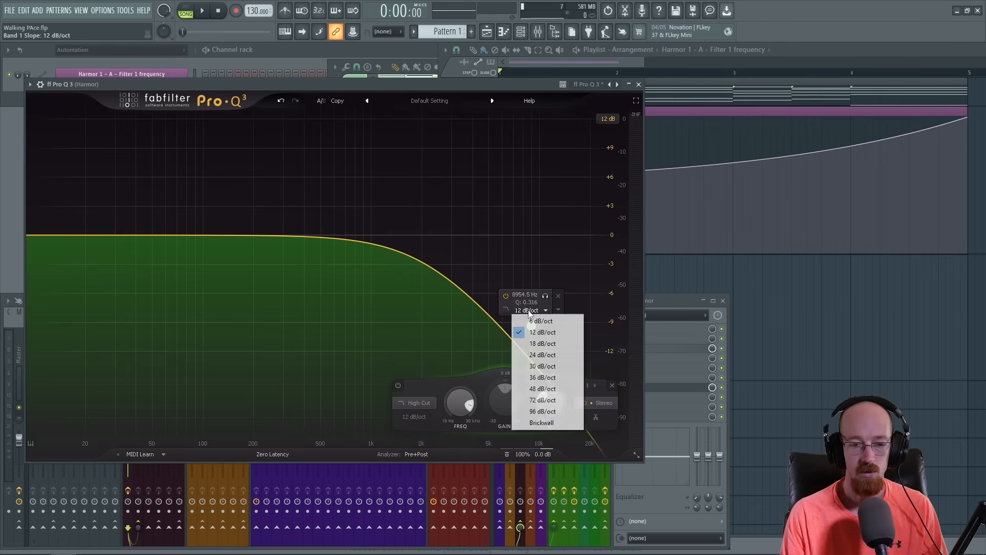
left_click(549, 344)
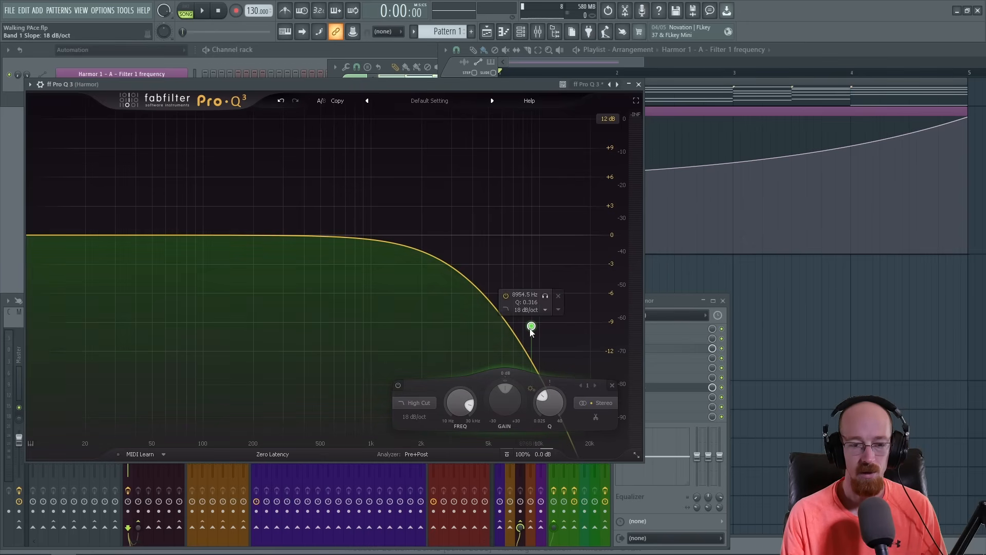
left_click_drag(531, 328, 509, 322)
left_click_drag(447, 406, 458, 411)
mouse_move(550, 307)
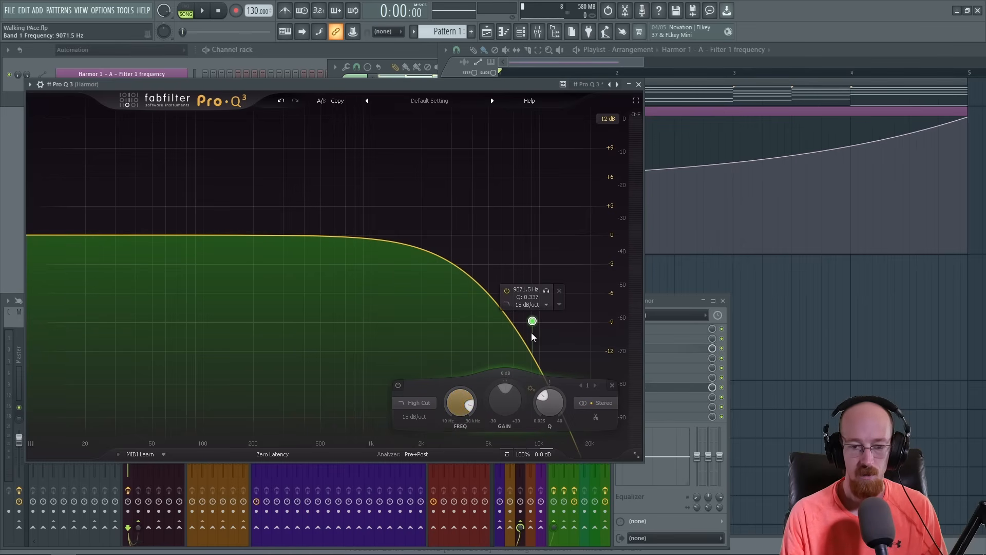
Step: Set the high-cut band's stereo placement to Side, its frequency to about 6383 Hz and its Q to about 0.465
left_click(559, 305)
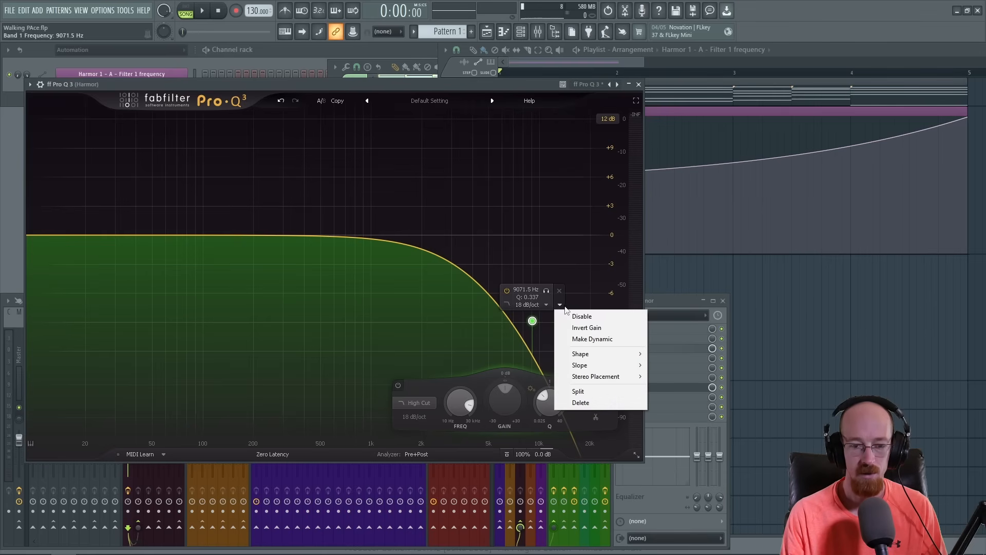
mouse_move(596, 377)
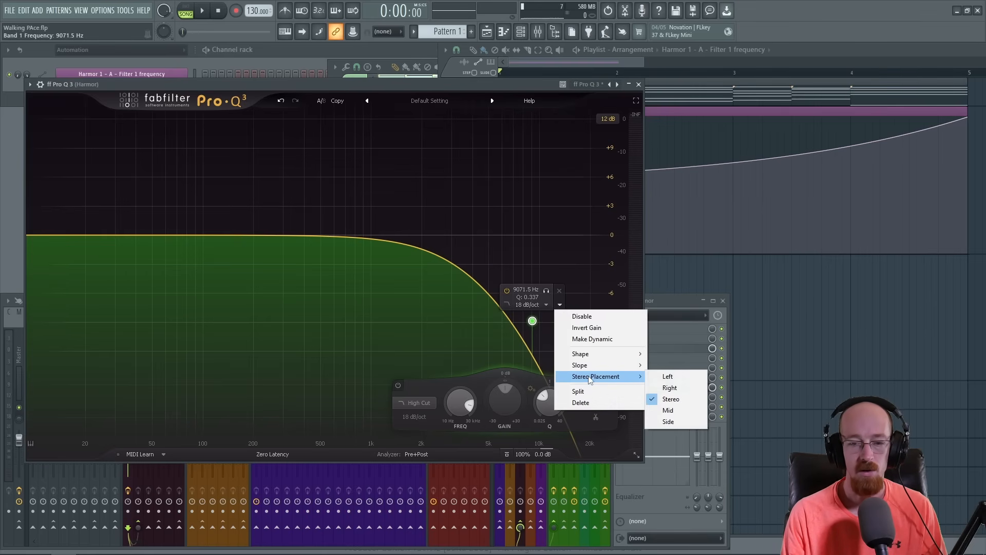
left_click(669, 421)
left_click_drag(533, 321, 506, 297)
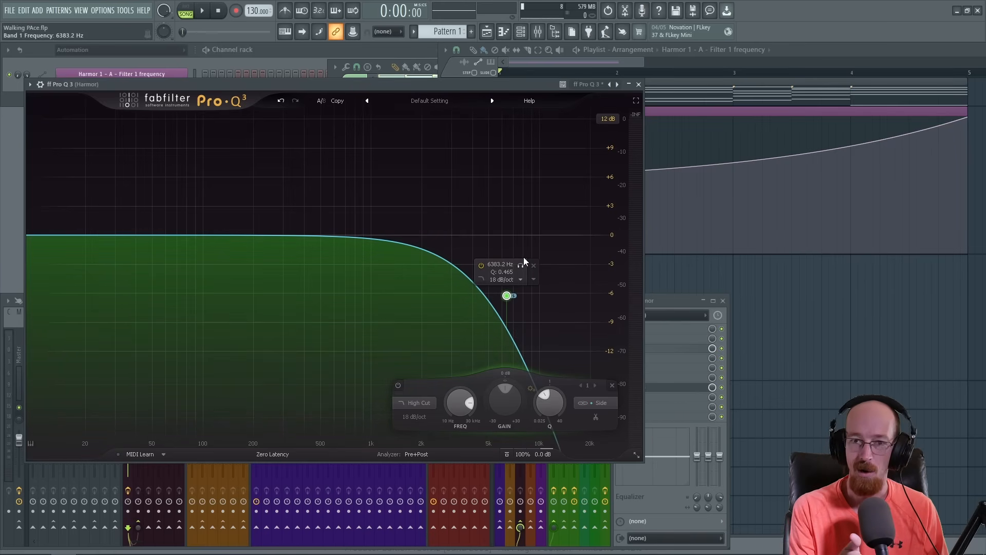
Step: Create an automation clip for the Side band's frequency, curve it upward from a 0% start, and audition it
right_click(461, 393)
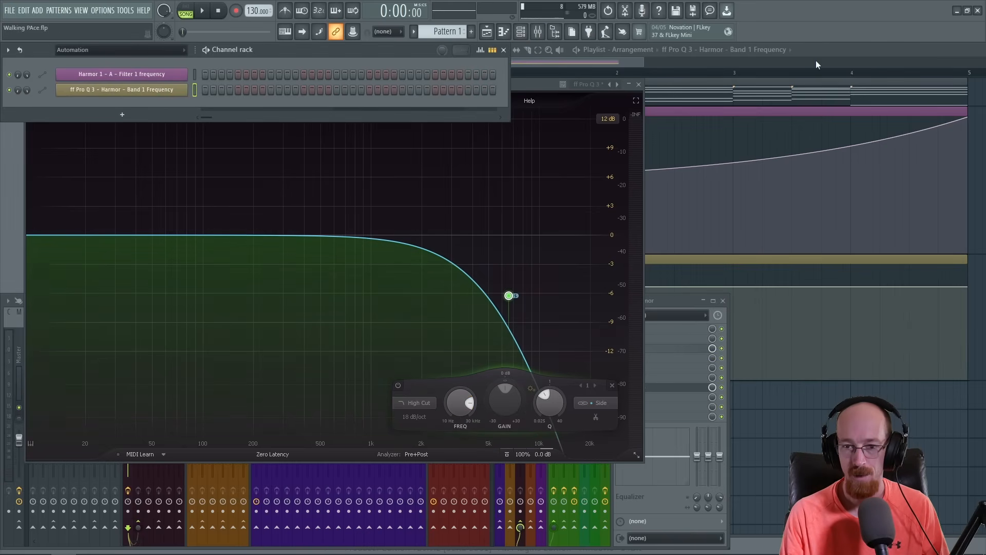
left_click(818, 64)
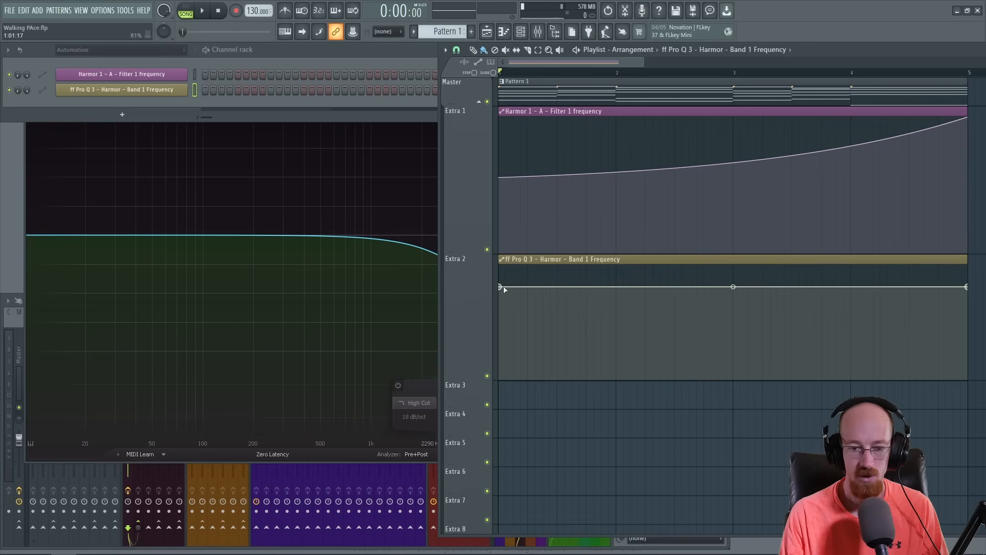
left_click_drag(501, 289, 501, 379)
left_click_drag(732, 335, 732, 364)
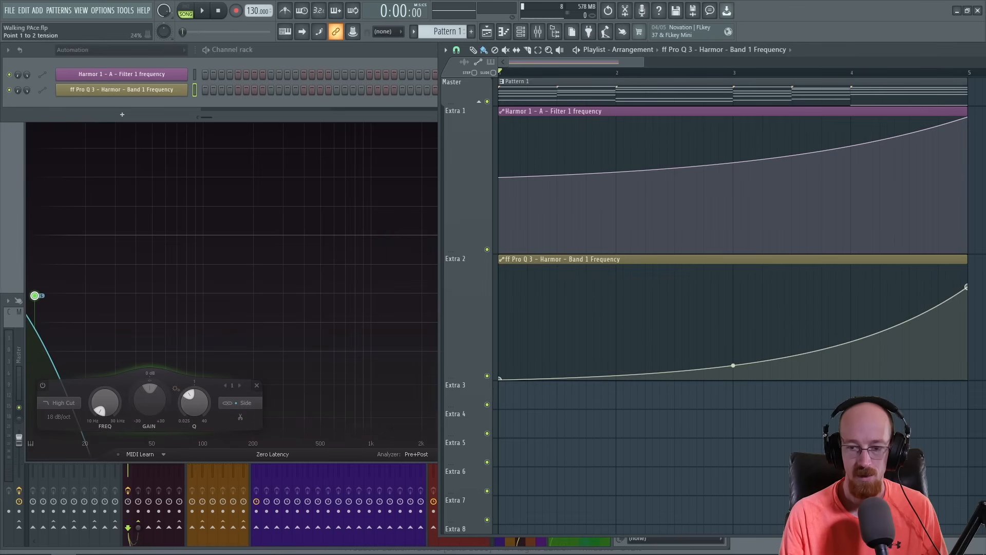
key("space")
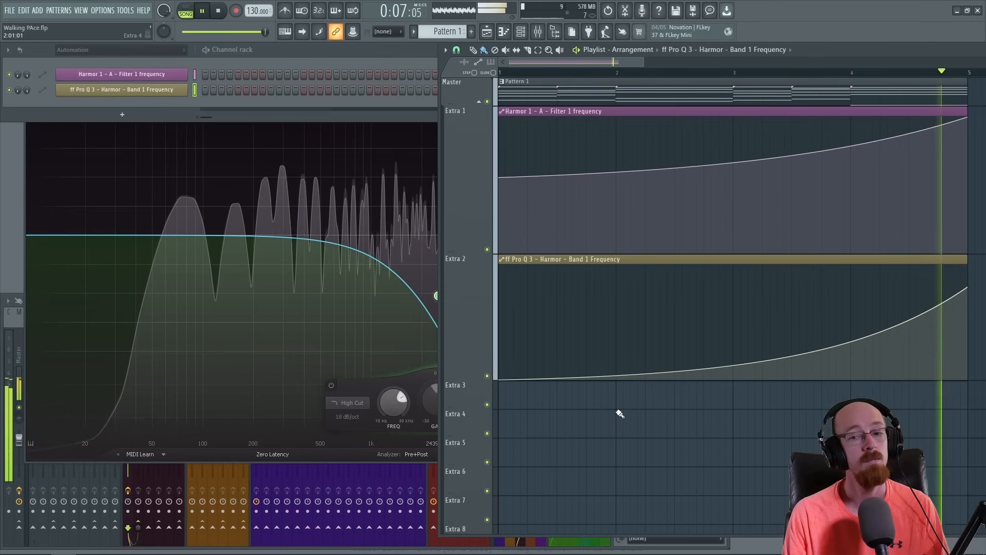
key("space")
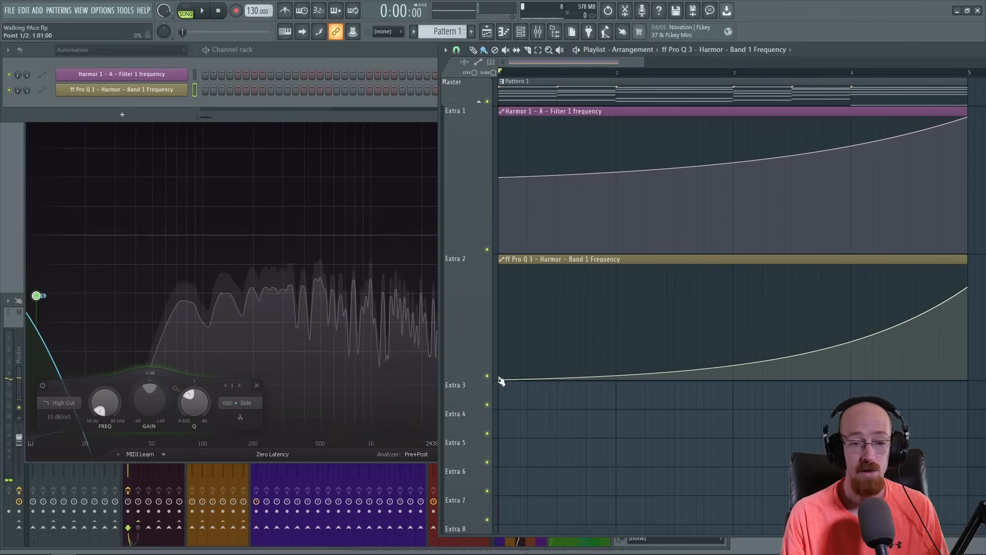
Step: Reshape the start of the frequency automation into two steep three-step decays from maximum to zero, each resetting to maximum
left_click_drag(503, 380, 501, 264)
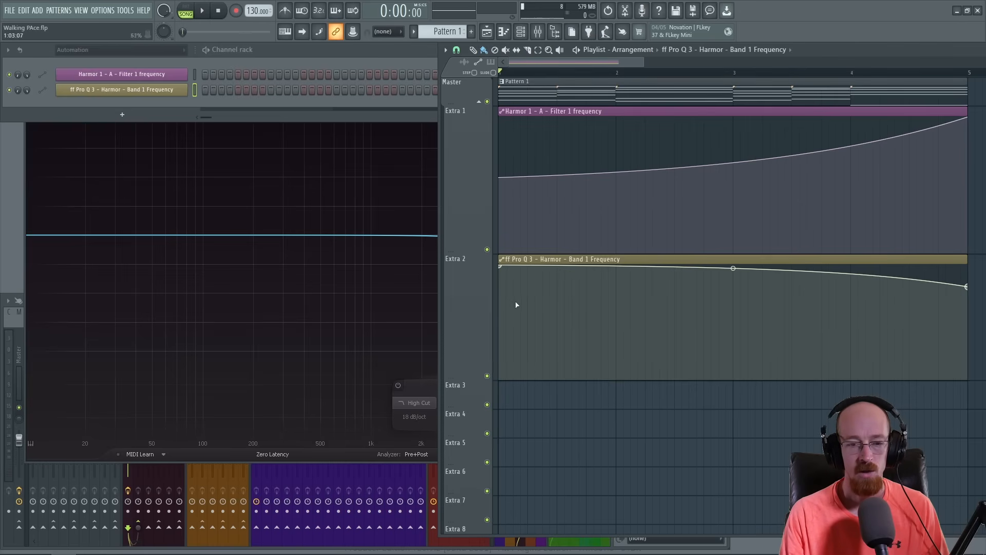
left_click_drag(517, 305, 521, 387)
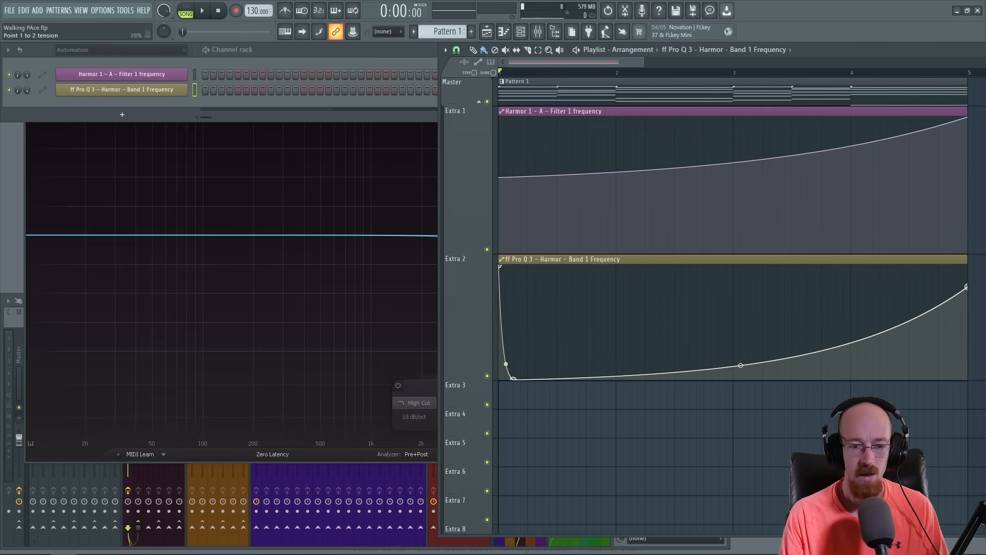
left_click(526, 270)
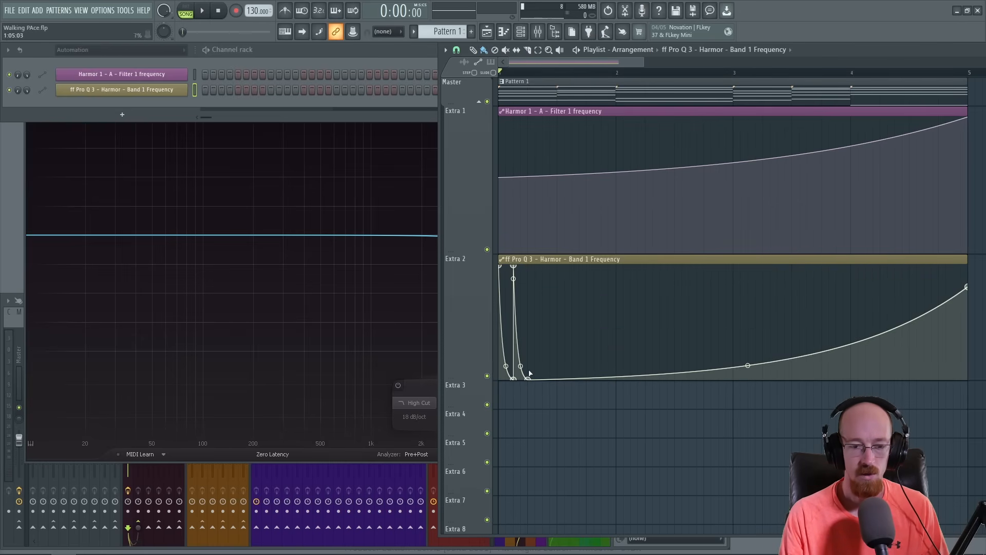
scroll(530, 373, "up", 2)
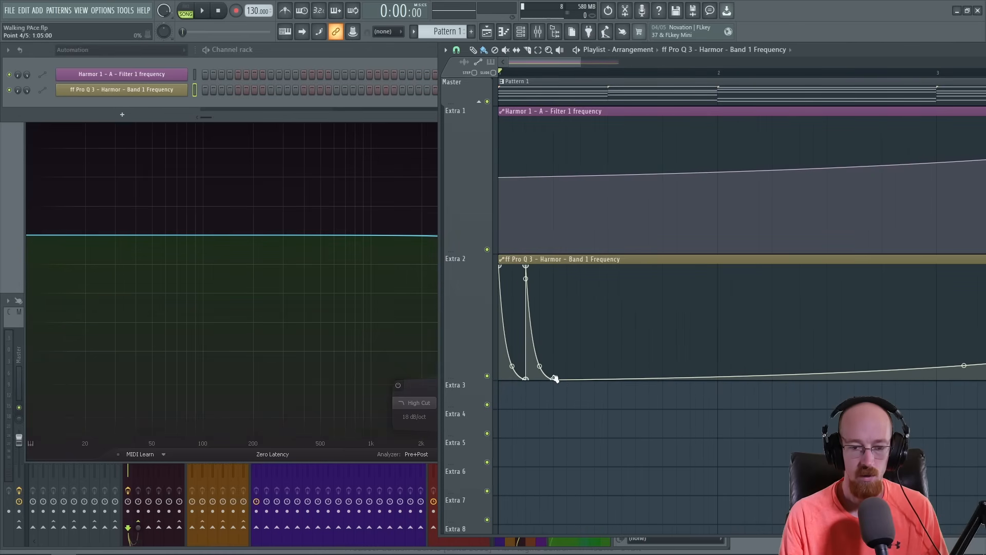
left_click_drag(554, 380, 603, 382)
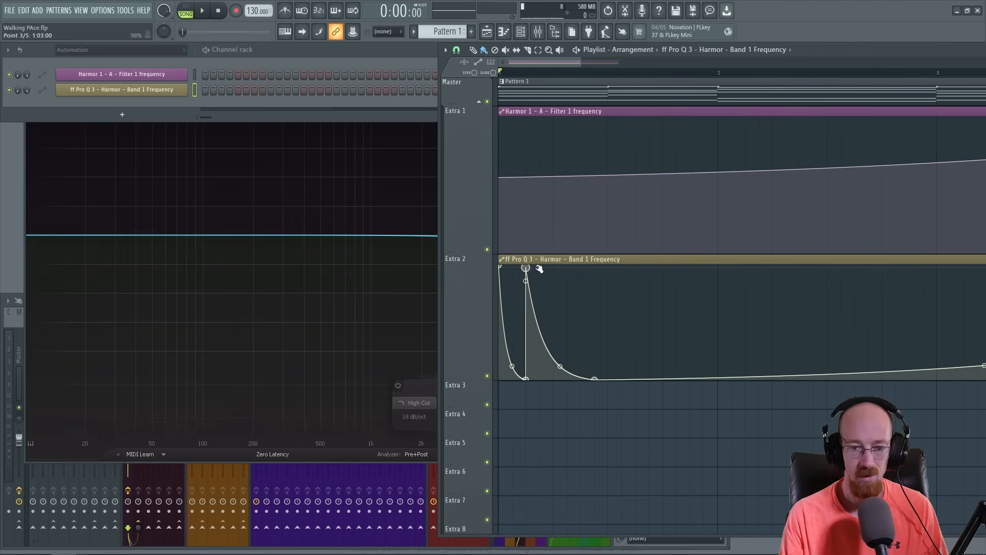
left_click_drag(540, 269, 539, 266)
left_click_drag(535, 386, 577, 253)
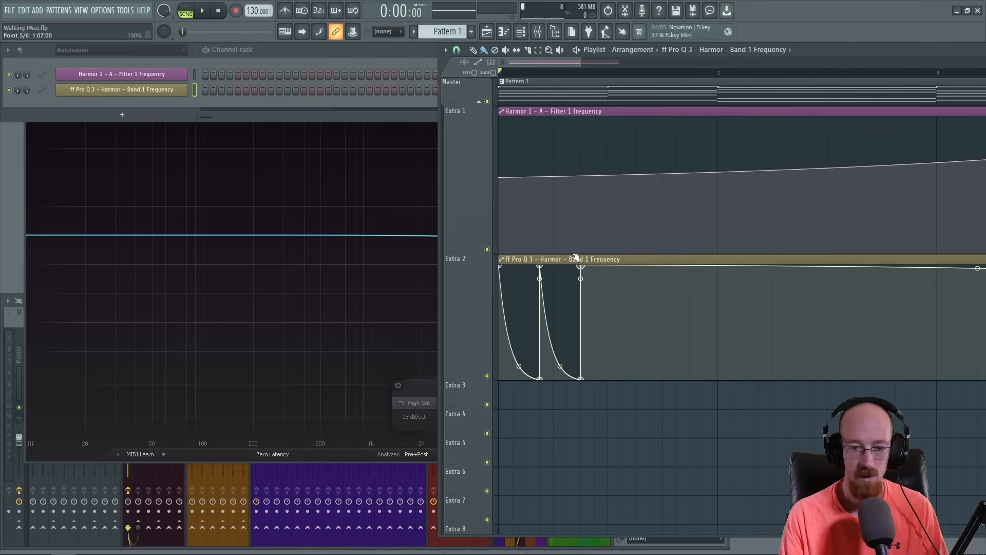
Step: Add shorter decays and curved peaks between maximum and zero to the frequency automation, ending at zero on bar 2
left_click_drag(611, 368, 609, 257)
left_click_drag(634, 371, 646, 414)
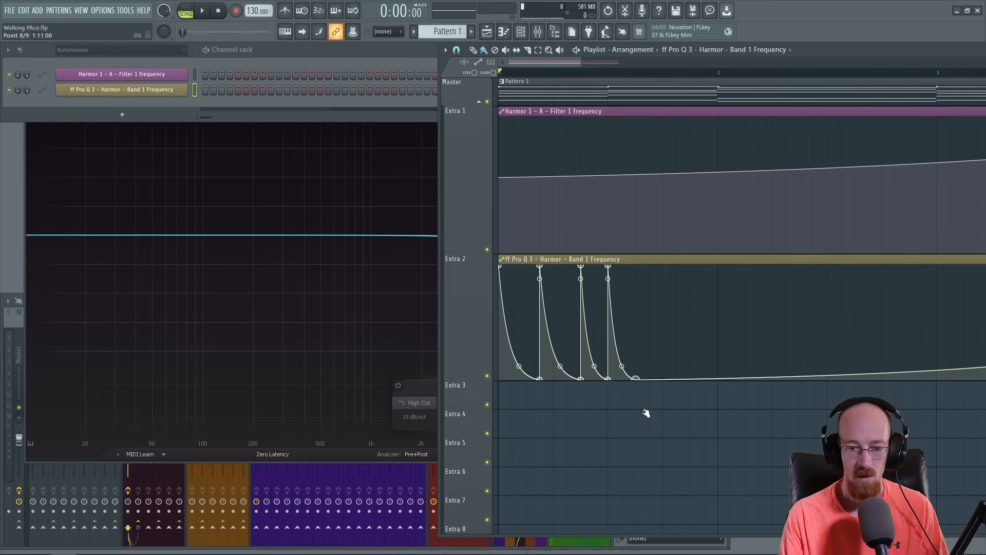
left_click_drag(657, 319, 656, 259)
left_click_drag(649, 349, 667, 381)
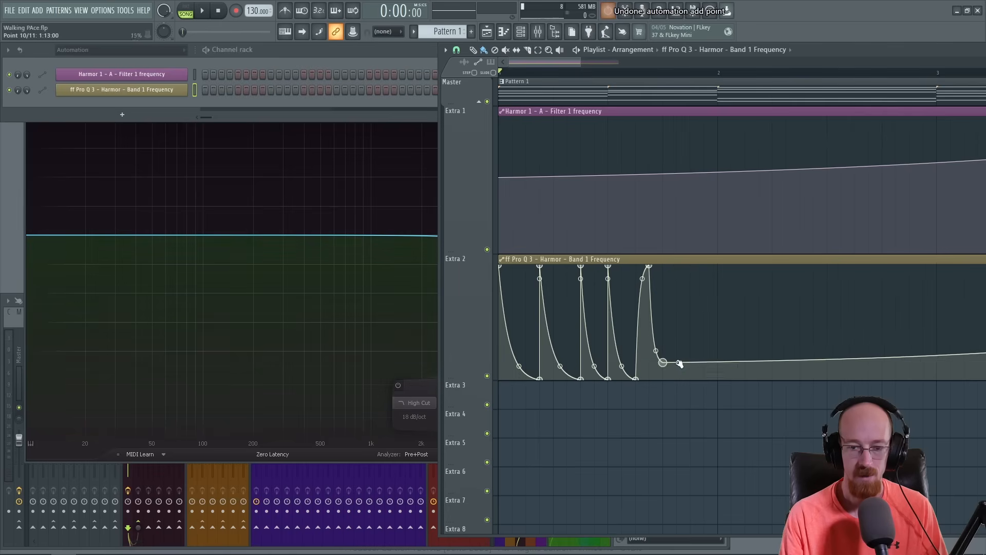
left_click_drag(706, 325, 676, 370)
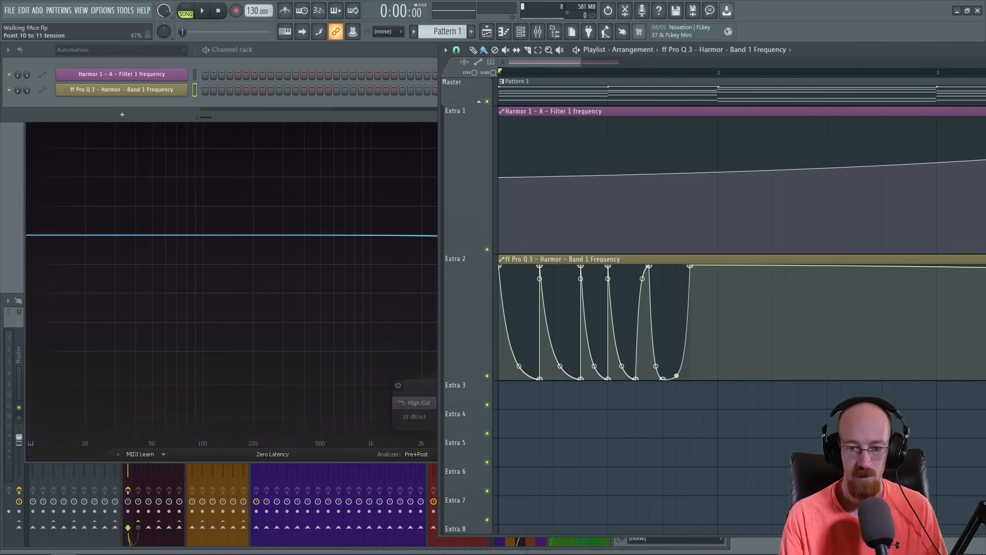
left_click_drag(718, 288, 718, 368)
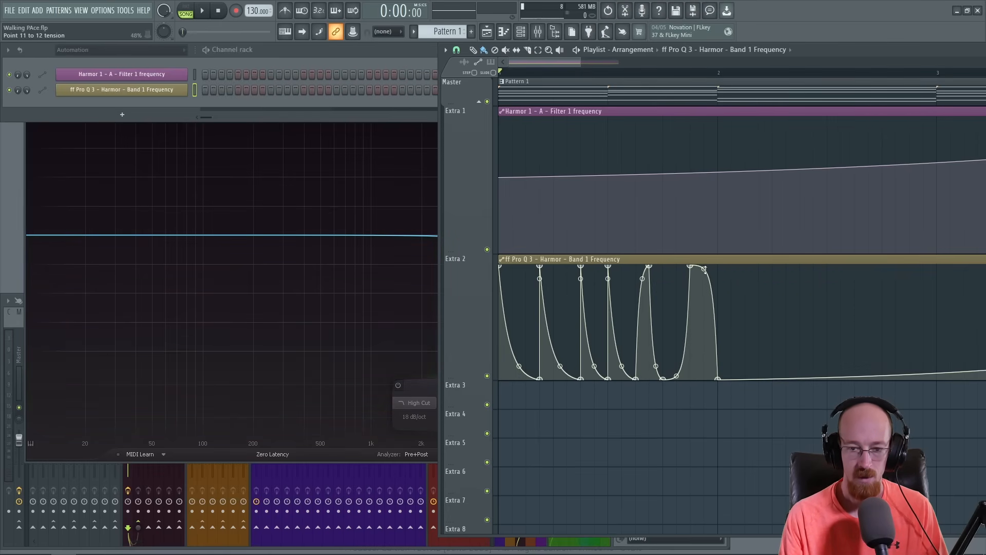
mouse_move(704, 269)
left_mouse_down()
mouse_move(704, 370)
mouse_move(723, 298)
left_mouse_up()
Step: Slice the frequency automation clip at bar 2 and delete the remainder
scroll(720, 327, "down", 2)
scroll(719, 327, "down", 2)
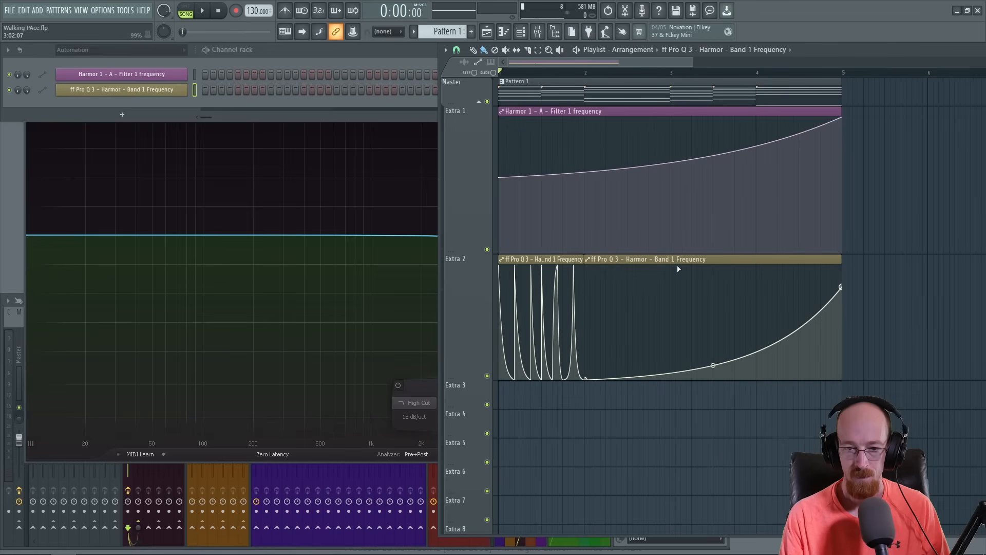
right_click(678, 261)
Step: Duplicate the one-bar frequency automation clip three times to fill the playlist up to bar 5
left_click_drag(622, 280, 532, 299)
key("ctrl+b")
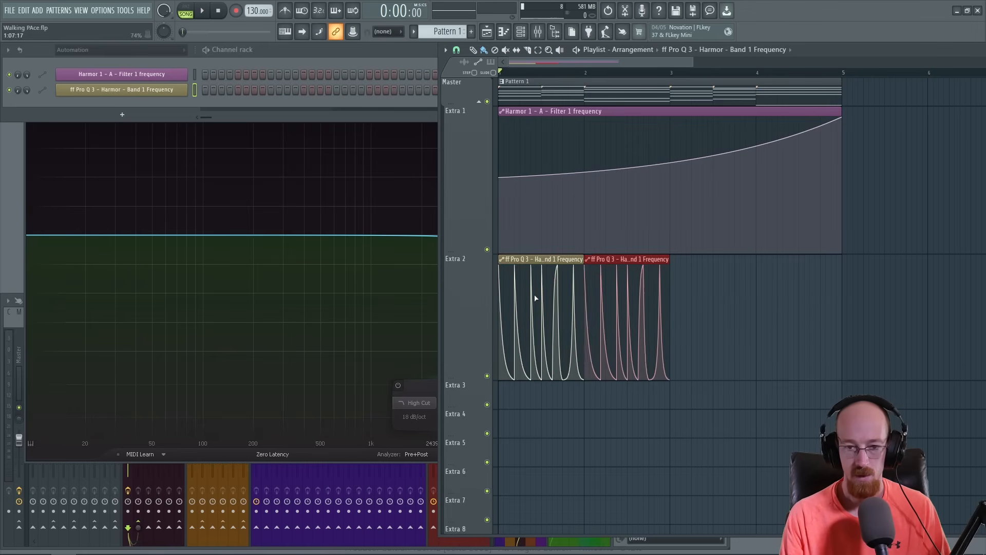
key("ctrl+b")
key("ctrl+b")
Step: Bring the Pro-Q 3 window forward, shift it aside, and play the arrangement to audition the rhythmic high-cut automation
left_click(348, 123)
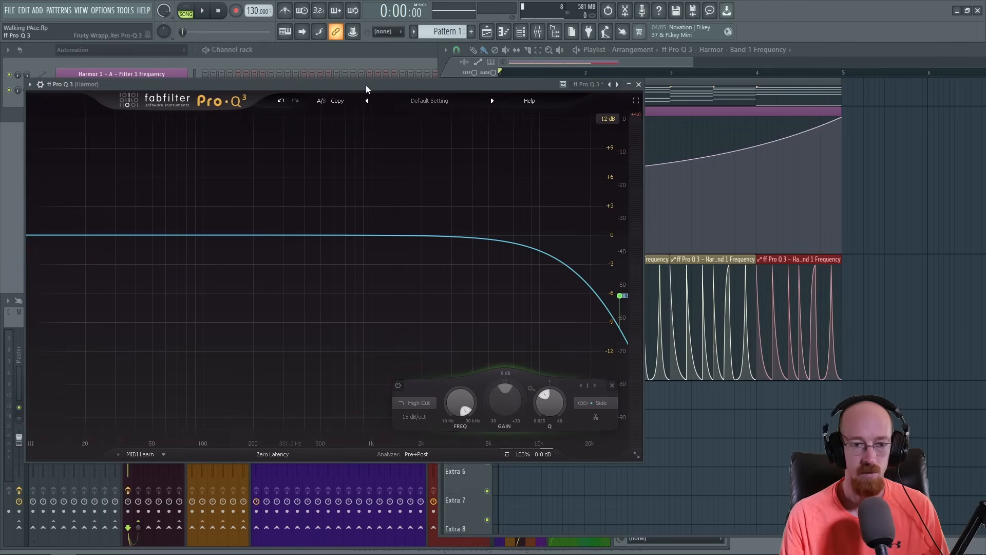
left_click_drag(363, 85, 339, 84)
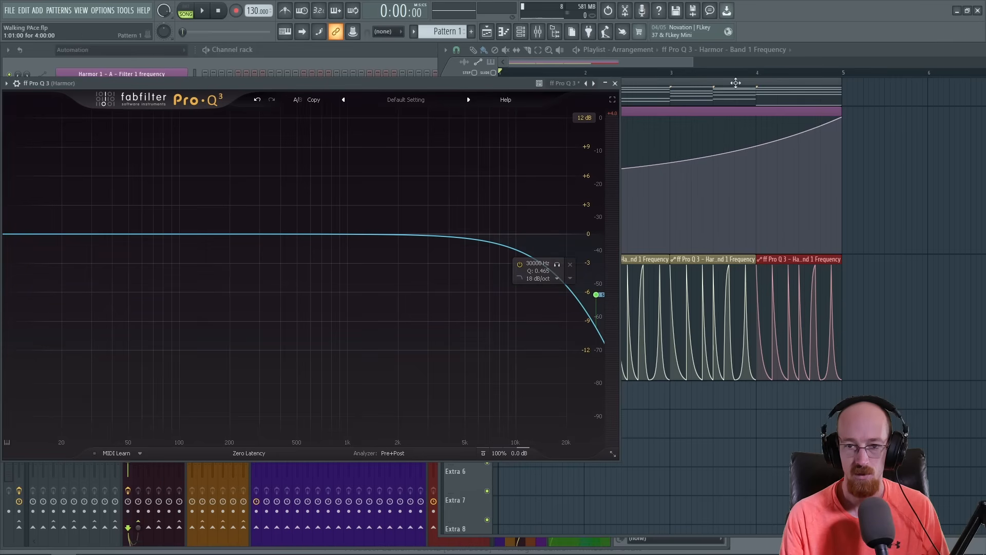
key("space")
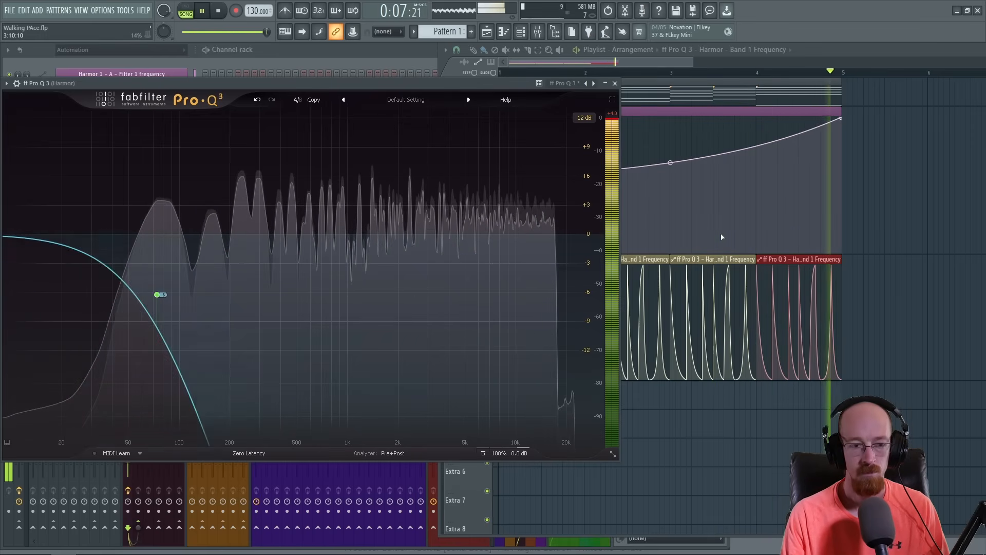
key("space")
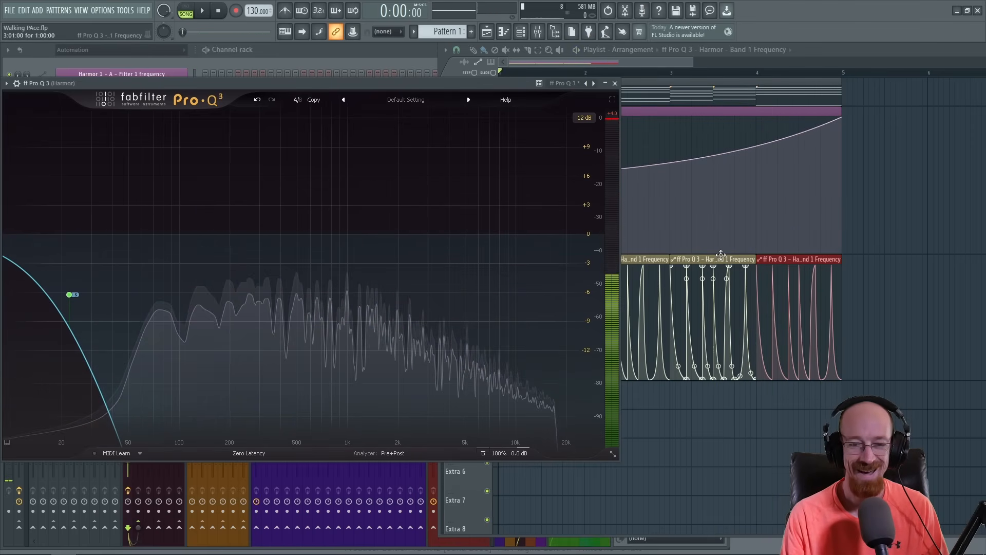
Step: Select the four one-bar frequency automation clips, merge them into a single clip, and clear the selection
left_click(826, 52)
left_click_drag(880, 319, 450, 298)
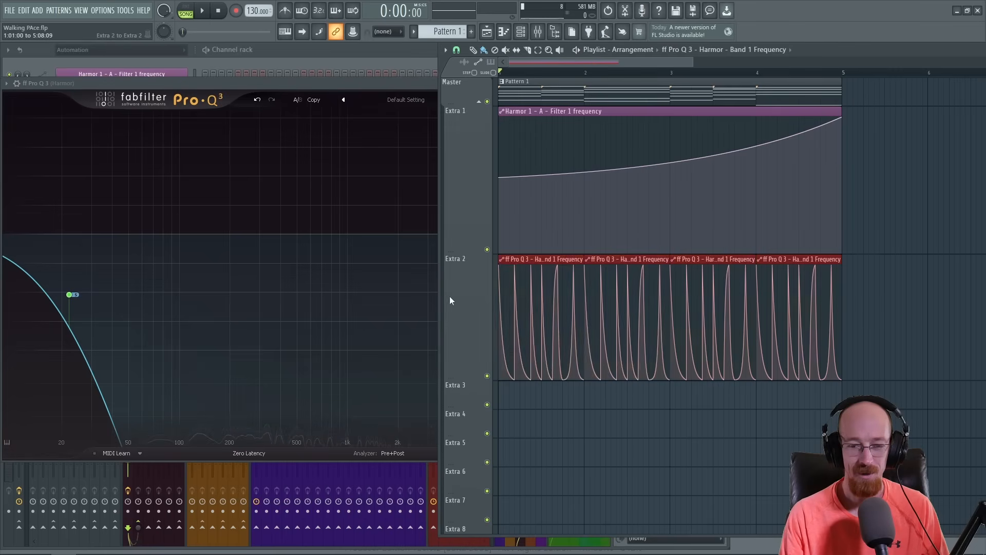
key("ctrl+g")
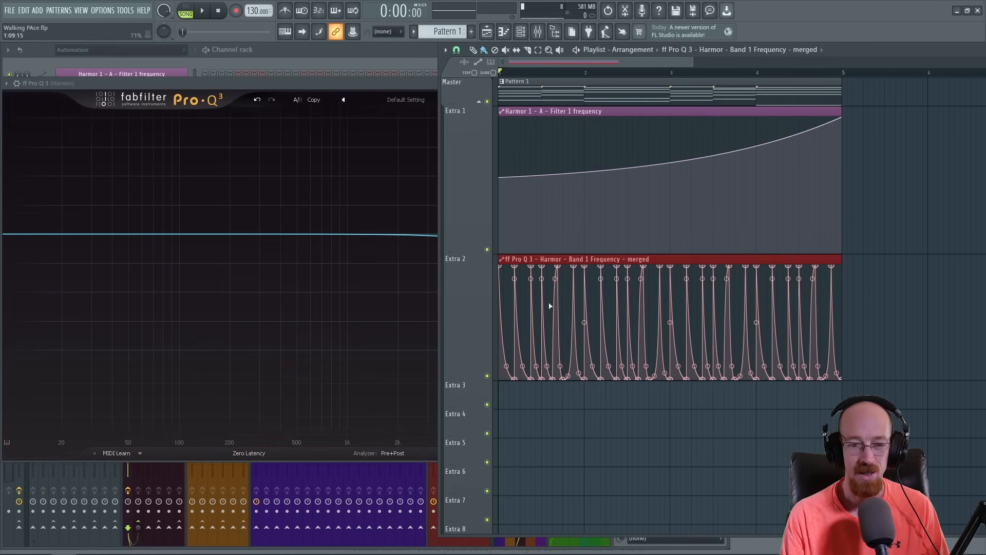
left_click_drag(549, 308, 771, 308)
left_click(637, 399, "ctrl")
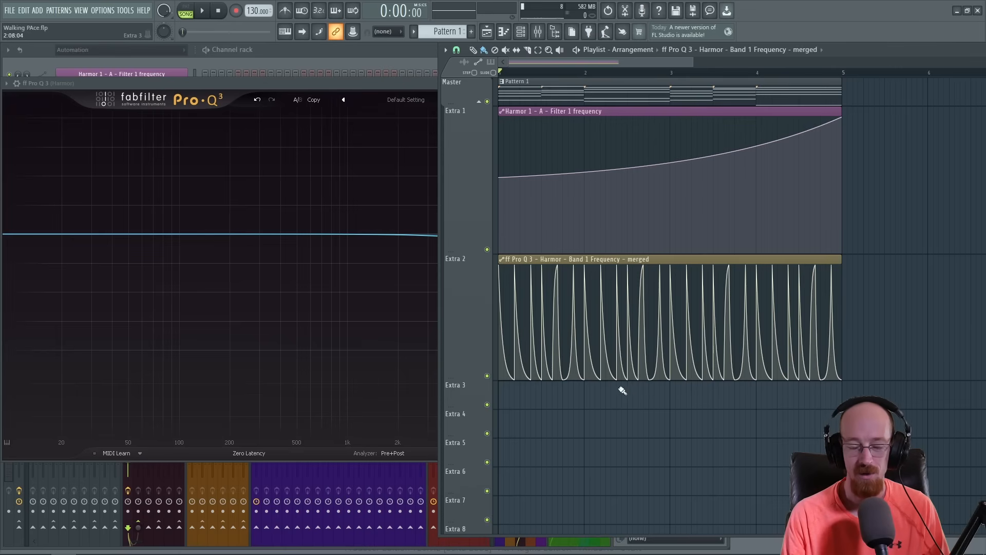
Step: Add a second band in Pro-Q 3, change its shape to High Cut and place it at about 6040 Hz
mouse_move(651, 317)
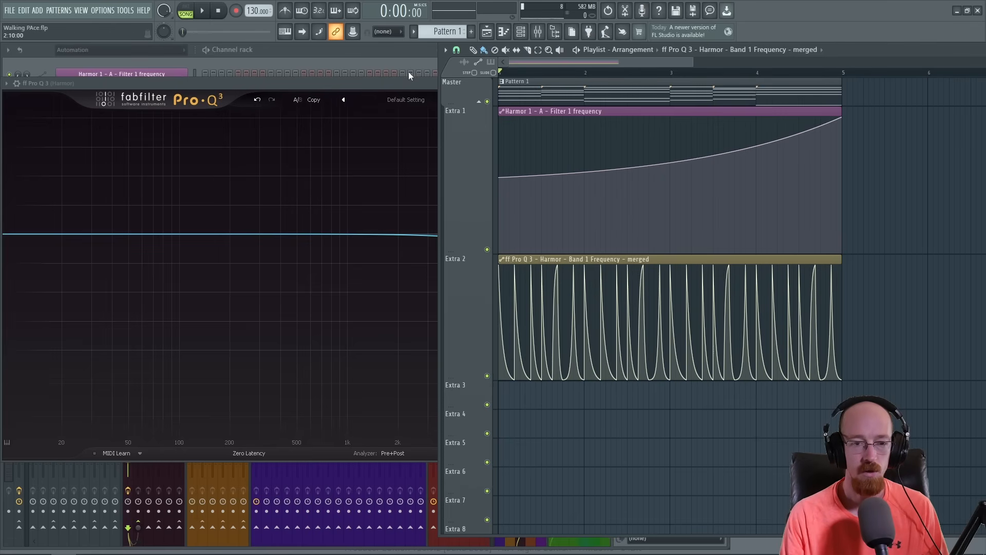
left_click(416, 234)
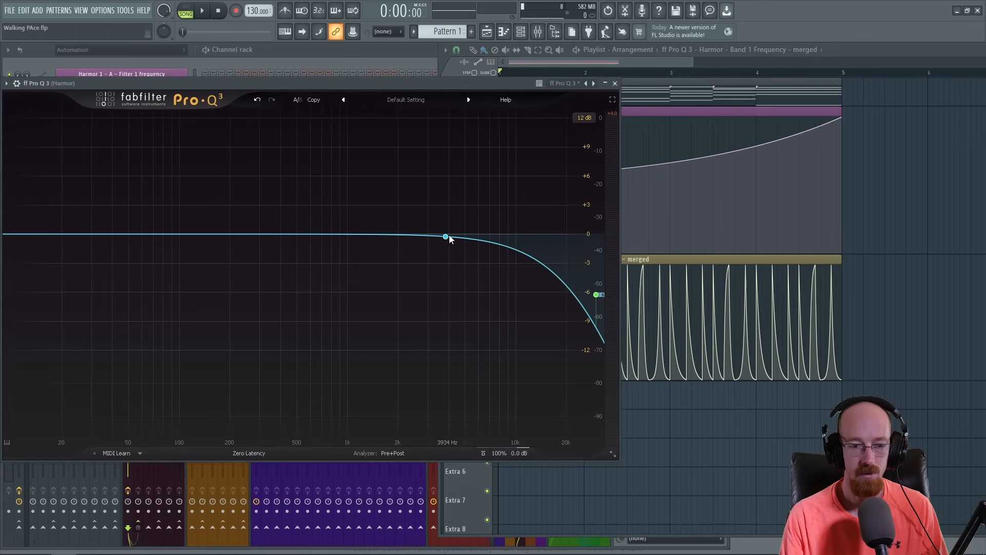
left_click_drag(449, 240, 471, 235)
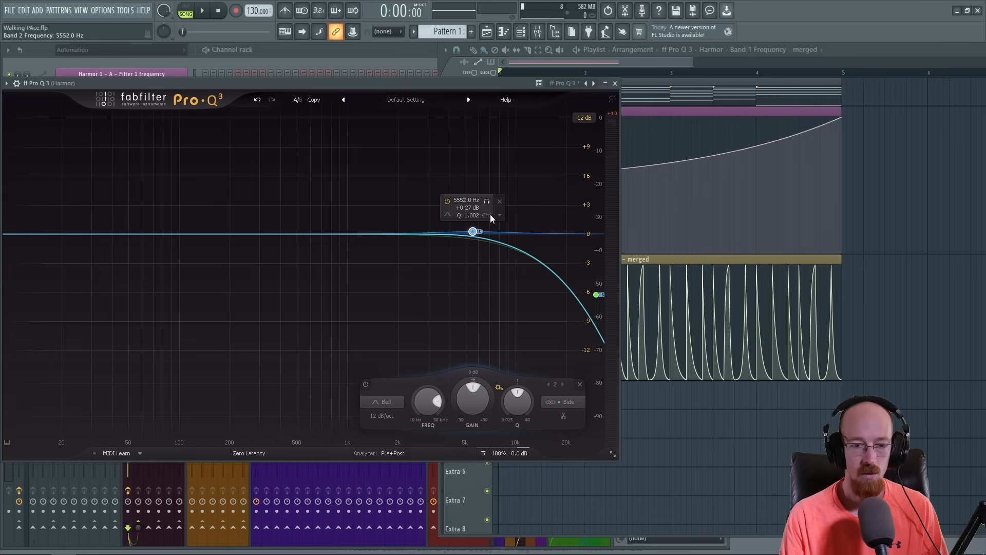
left_click(448, 215)
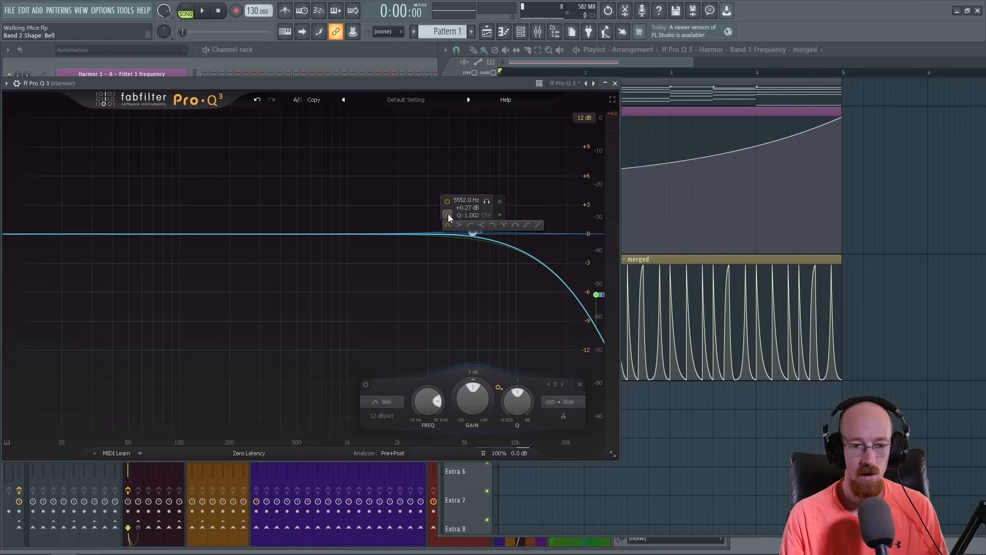
left_click(495, 226)
mouse_move(473, 234)
left_mouse_down()
mouse_move(492, 238)
mouse_move(479, 237)
left_mouse_up()
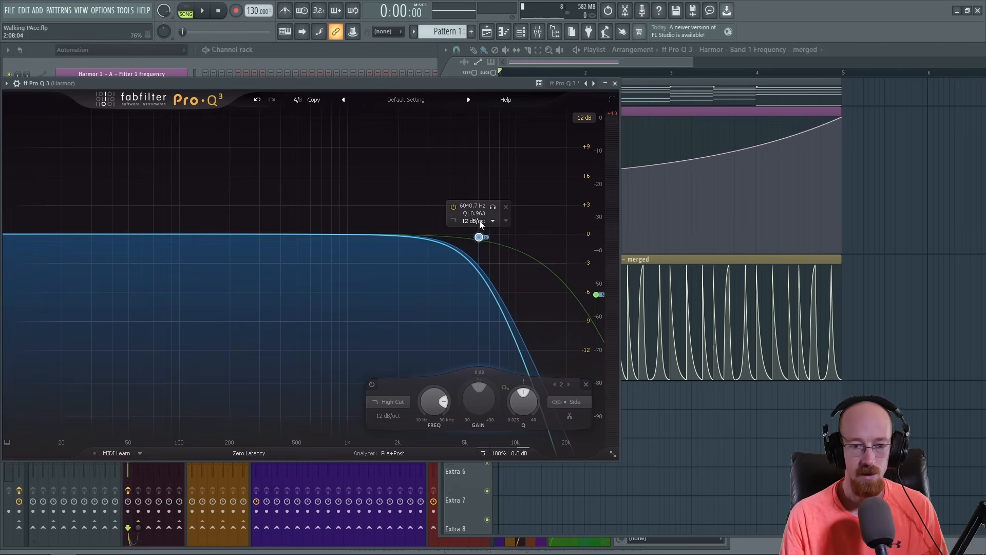
Step: Set the second high-cut band's slope to 6 dB/oct and its stereo placement to Mid
left_click(481, 222)
left_click(471, 230)
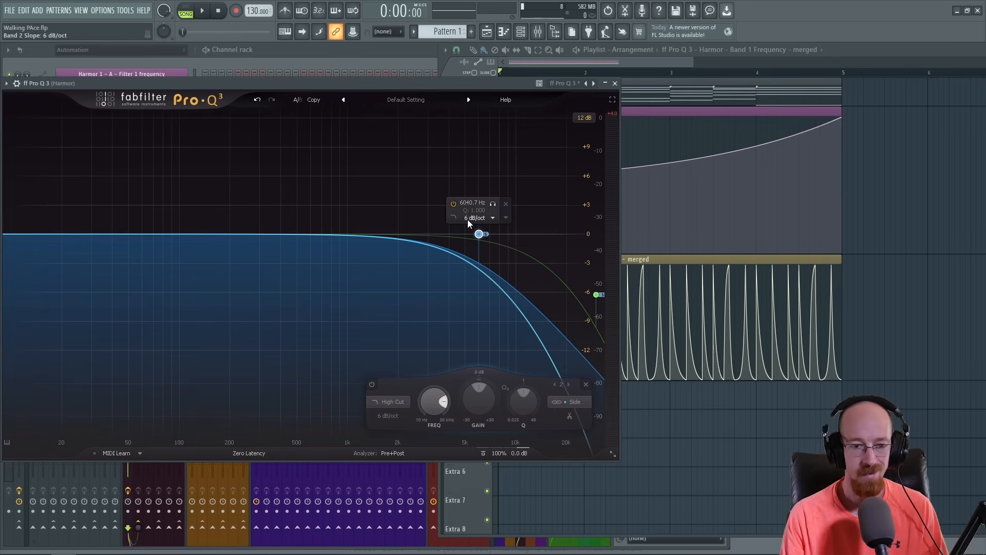
left_click(510, 217)
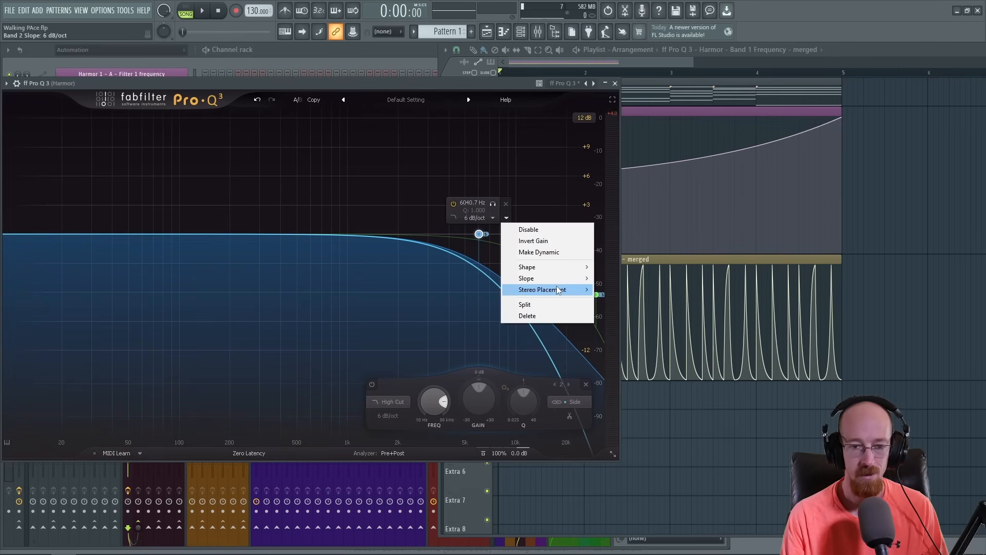
mouse_move(558, 289)
left_click(614, 323)
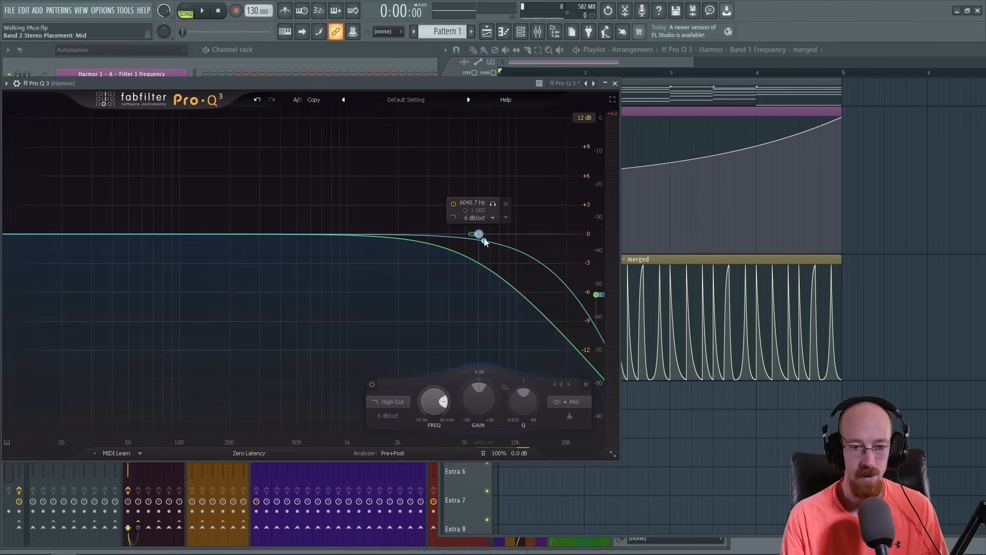
Step: Reposition the Mid high-cut band along the frequency axis in Pro-Q 3 and create an automation clip for its frequency
left_click_drag(478, 235, 461, 249)
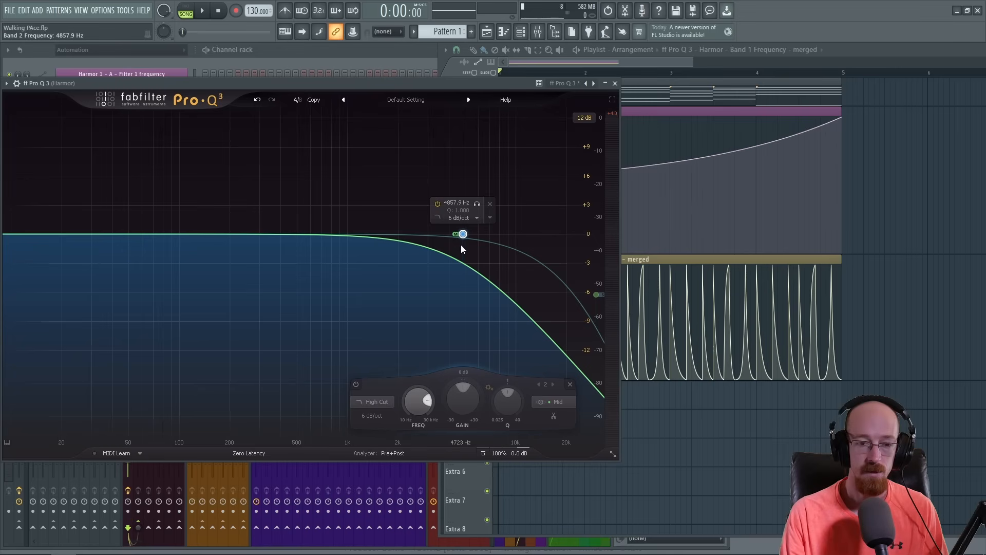
left_click_drag(461, 245, 482, 234)
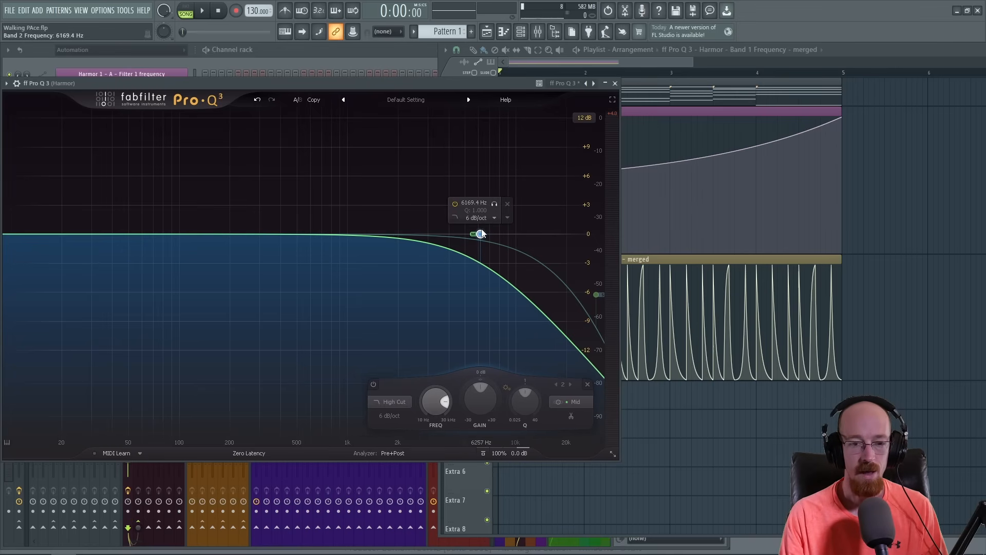
mouse_move(438, 406)
left_mouse_down()
mouse_move(438, 421)
mouse_move(438, 409)
left_mouse_up()
left_click(272, 207)
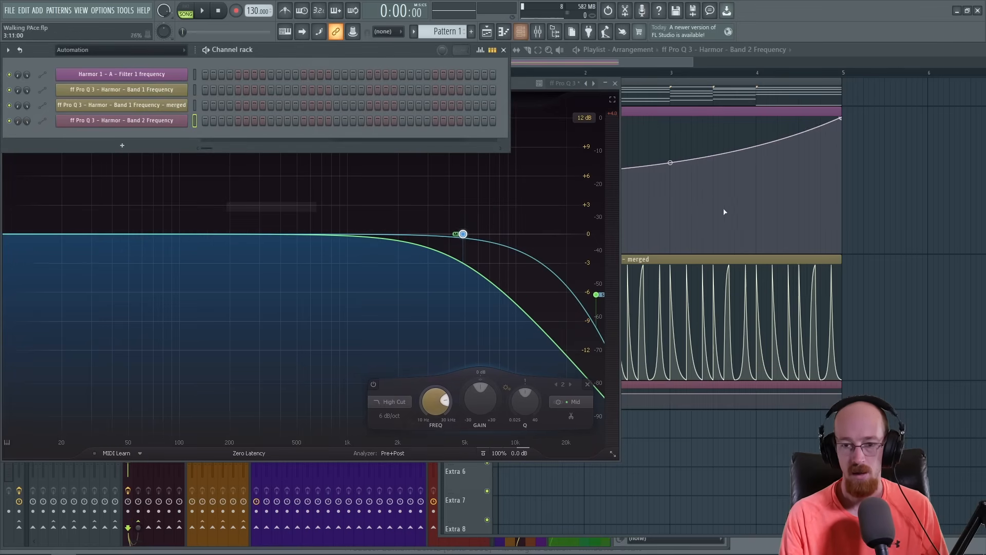
Step: Lower the start point of the Band 2 Frequency clip to its minimum to form a rising ramp, and audition it
left_click(829, 50)
left_click_drag(503, 394, 467, 449)
key("space")
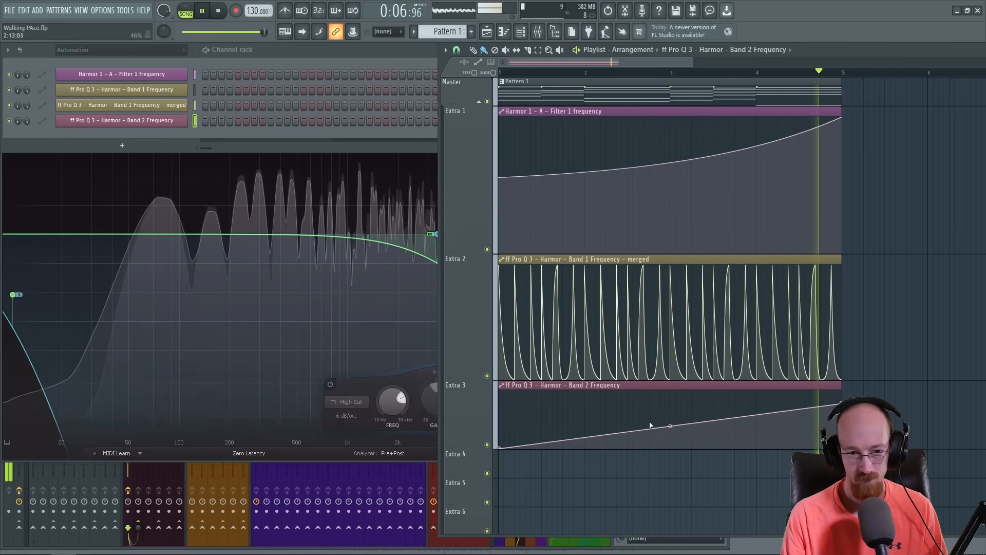
key("space")
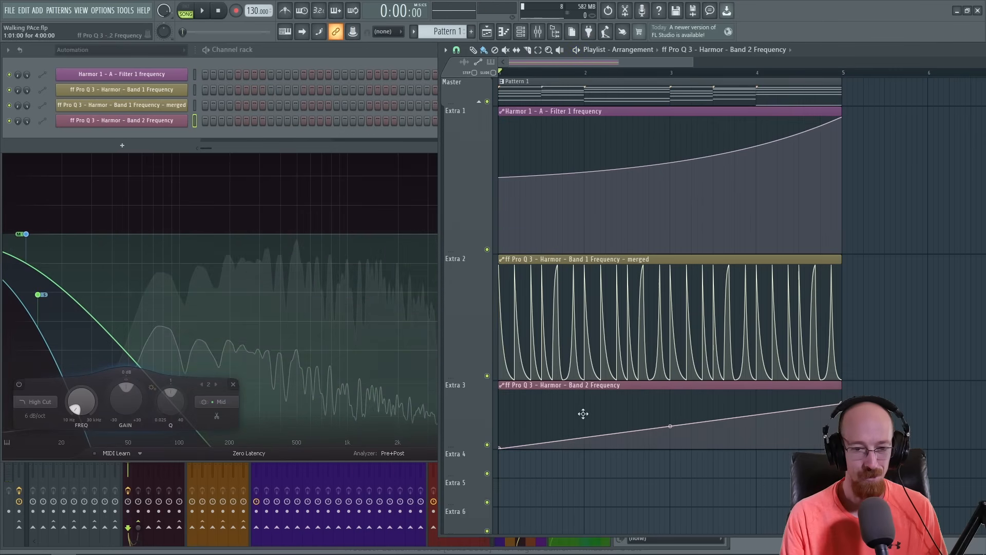
Step: Move the Band 2 Frequency clip to track Extra 4 and draw its first five curved peaks in bar 1, following the Band 1 rhythm
left_click_drag(583, 413, 578, 470)
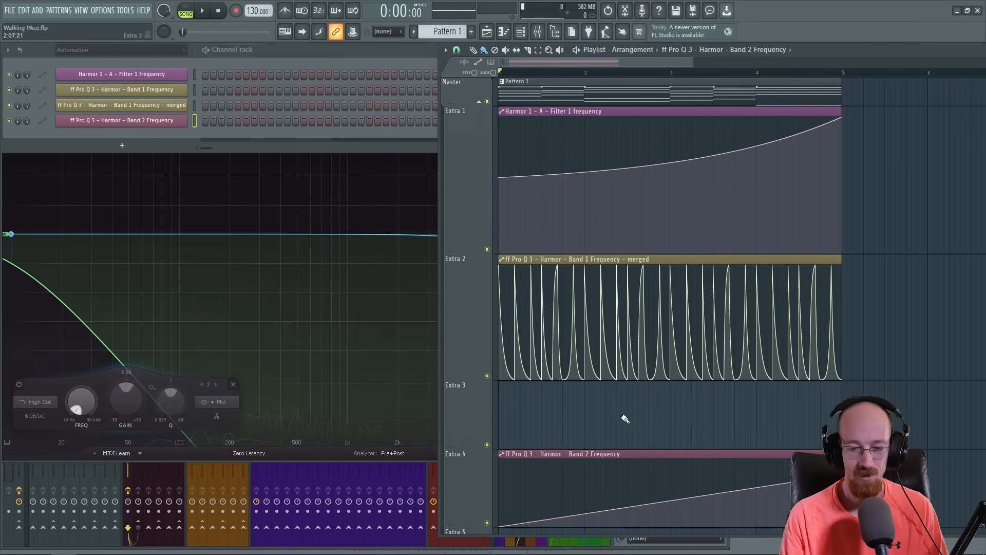
scroll(625, 418, "down", 3)
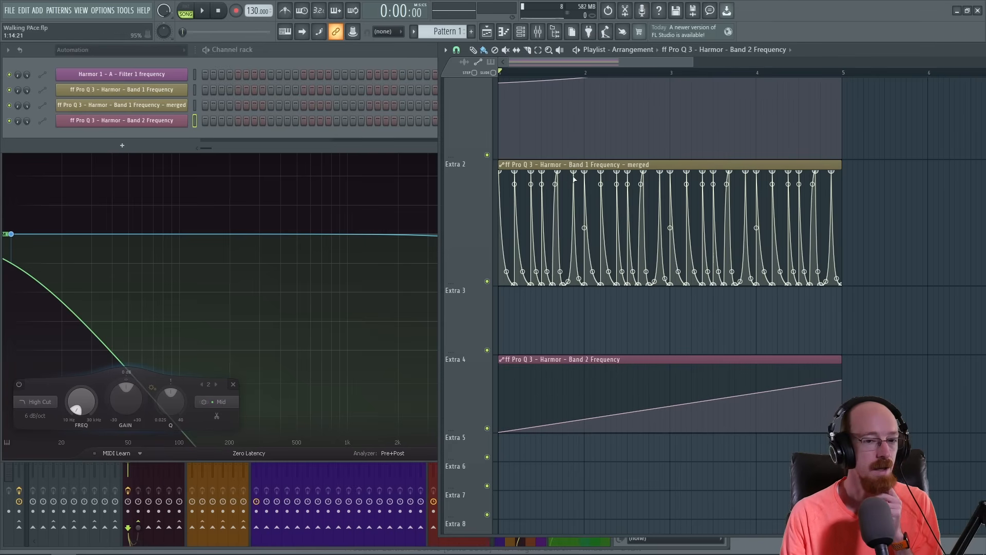
scroll(544, 317, "up", 4)
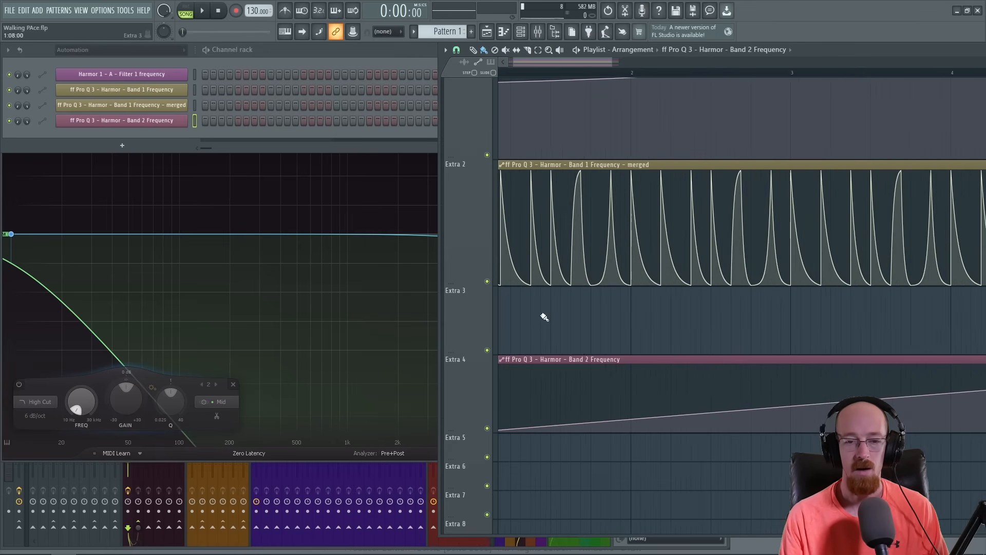
scroll(859, 234, "down", 2)
right_click(501, 308)
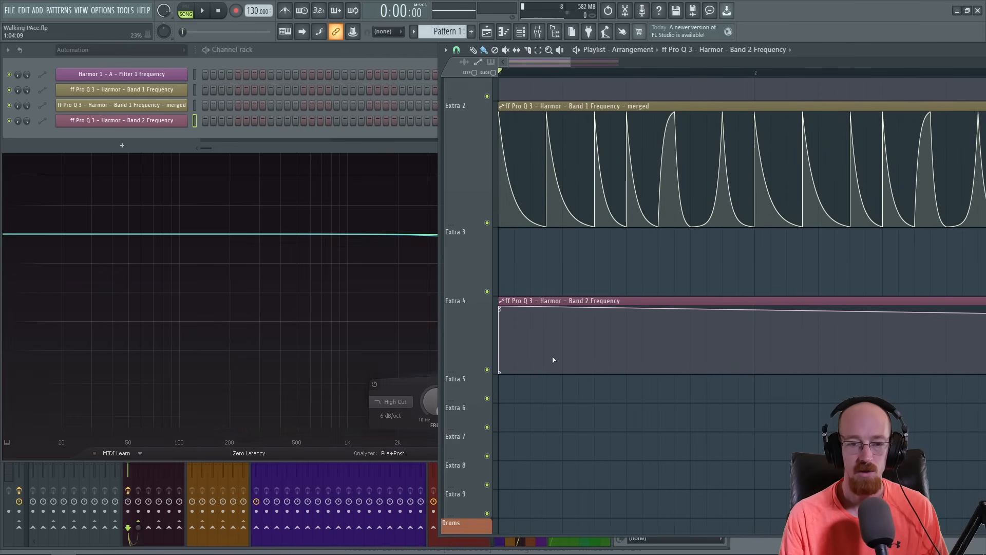
left_click_drag(555, 357, 628, 299)
left_click_drag(666, 335, 684, 304)
left_click_drag(697, 356, 702, 390)
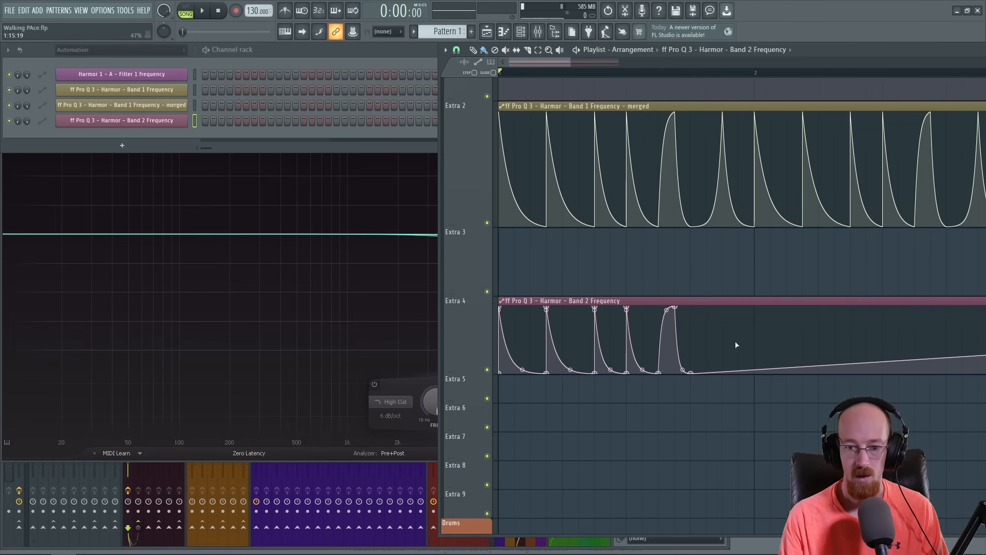
Step: Add a sixth peak with curved sides at the end of bar 1, and trim the Band 2 clip to one bar
left_click_drag(736, 345, 711, 343)
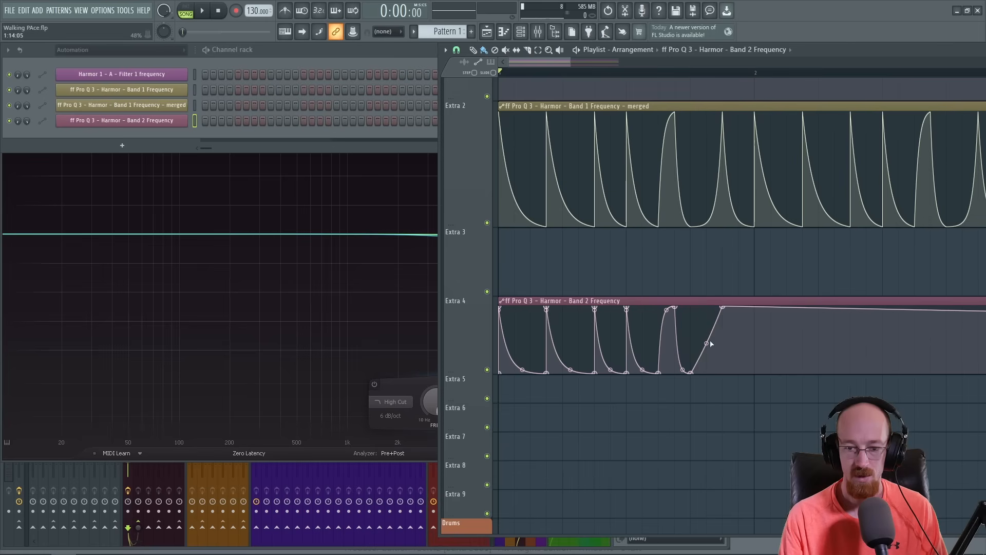
left_click_drag(759, 316, 761, 388)
left_click_drag(738, 336, 709, 359)
left_click_drag(757, 404, 758, 292)
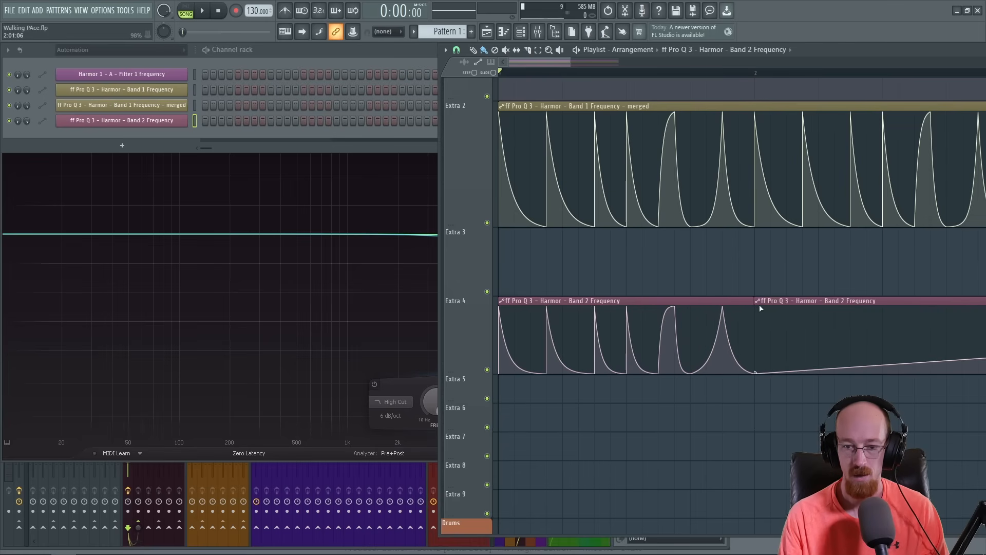
right_click(760, 310)
Step: Duplicate the one-bar Band 2 Frequency clip three times to fill four bars, and merge the copies into a single clip
scroll(722, 297, "down", 6)
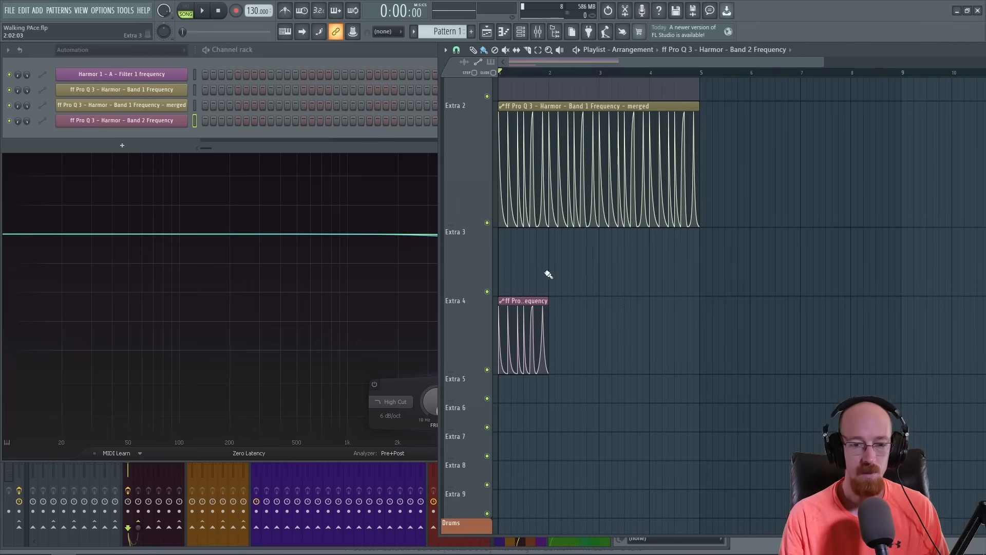
scroll(553, 278, "up", 5)
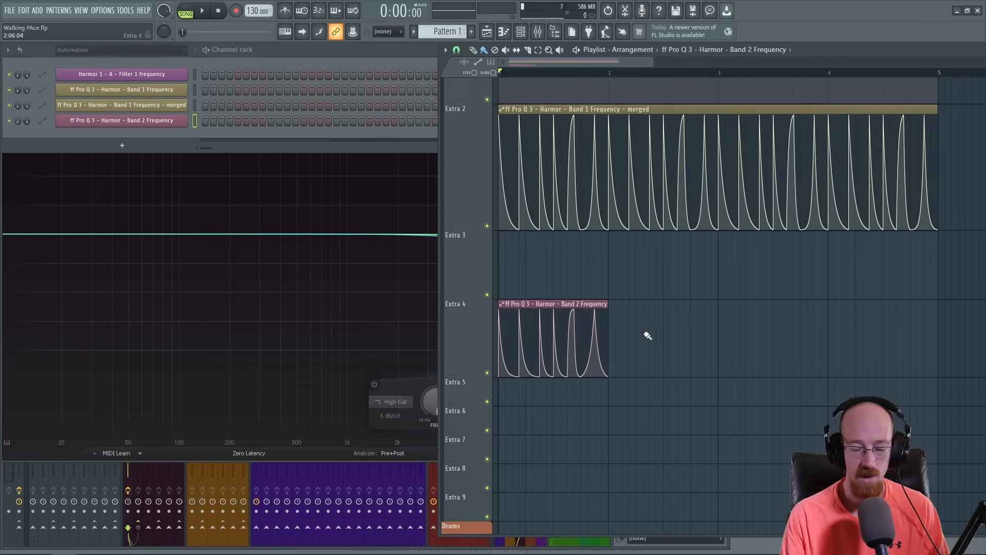
left_click_drag(642, 334, 538, 329)
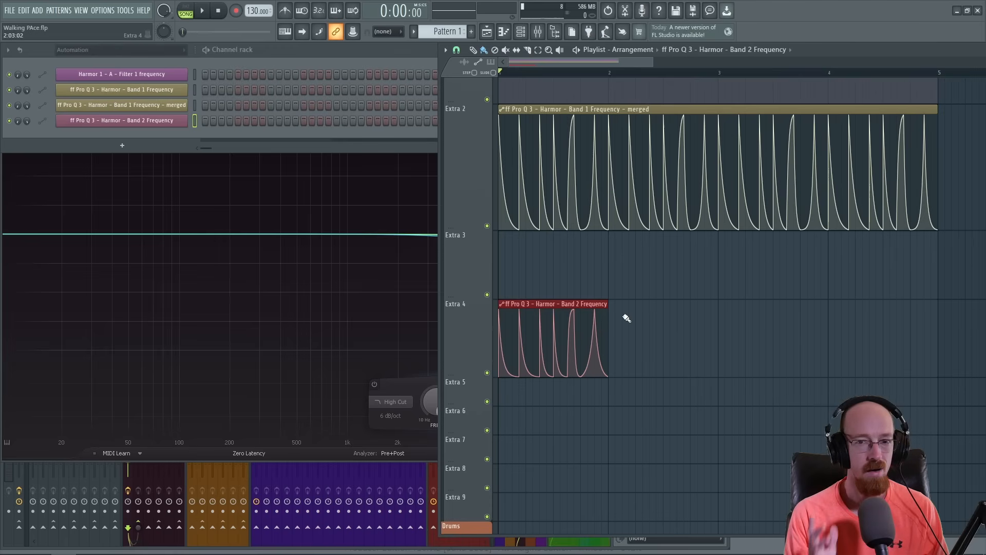
key("ctrl+b")
key("ctrl+b")
key("ctrl+b")
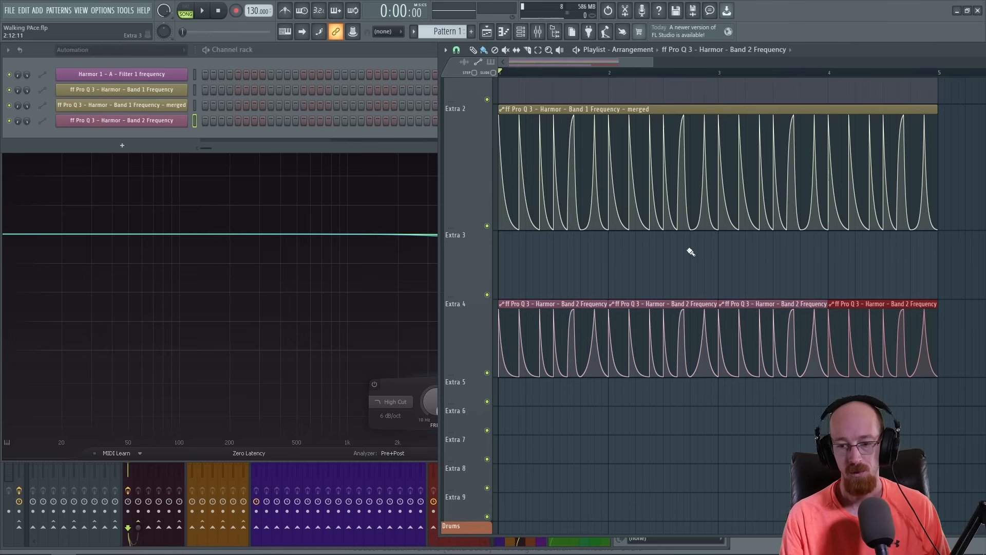
key("ctrl+g")
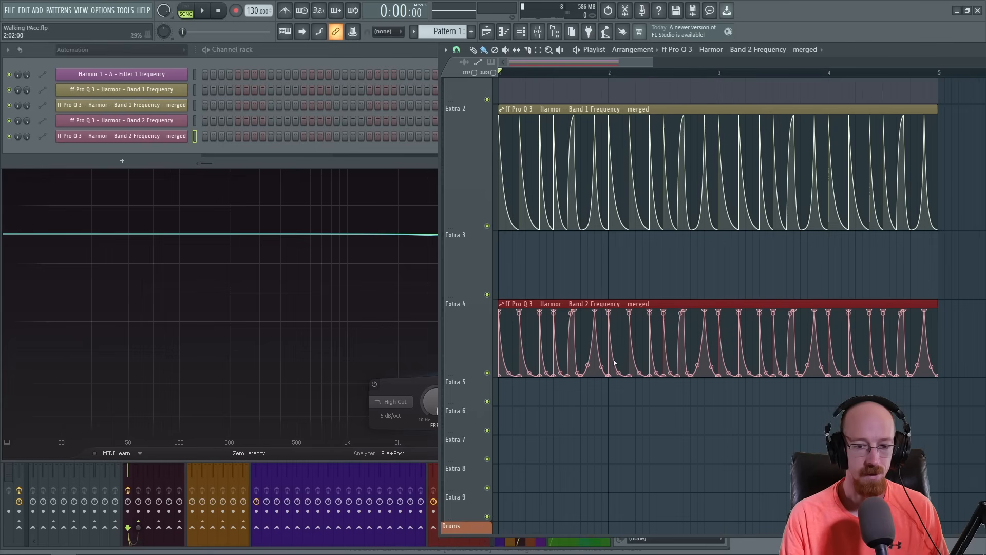
Step: Audition the merged Band 2 automation and loosen the curve tension of the first and third decays in bar 1
key("space")
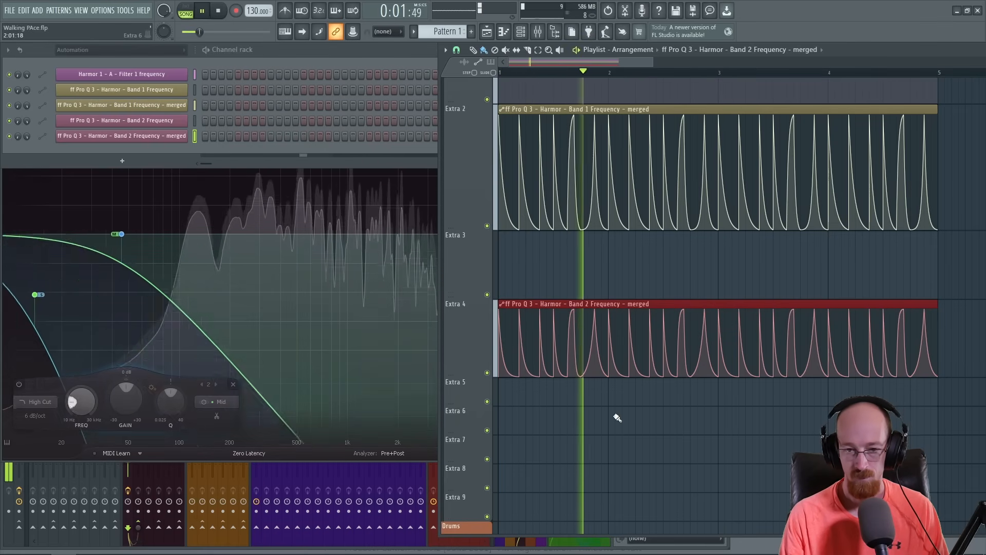
scroll(566, 333, "up", 4)
scroll(542, 298, "down", 1)
key("space")
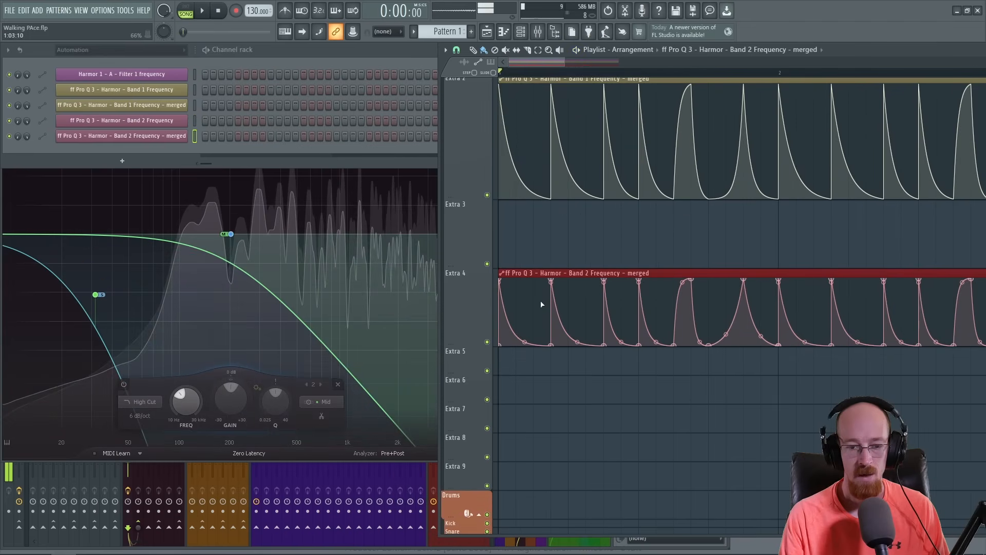
left_click_drag(525, 342, 524, 332)
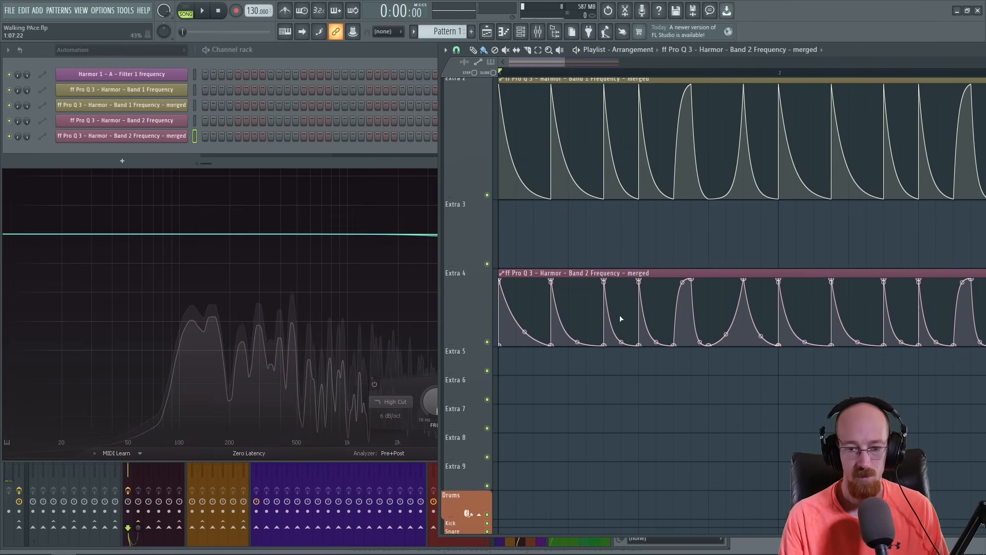
left_click_drag(621, 342, 621, 325)
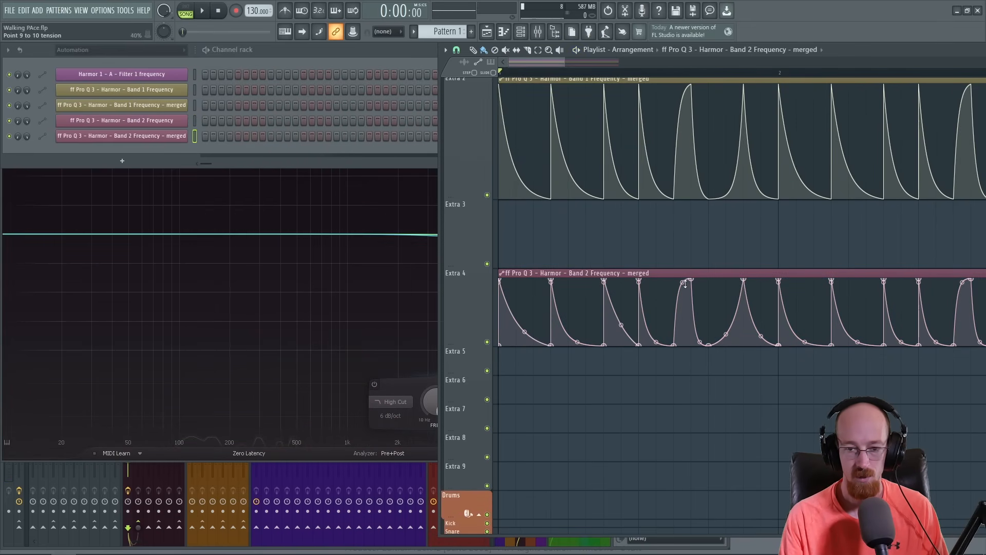
Step: Vary the curve tension of selected peaks through the rest of the merged Band 2 clip up to its final decay
scroll(630, 356, "right", 3)
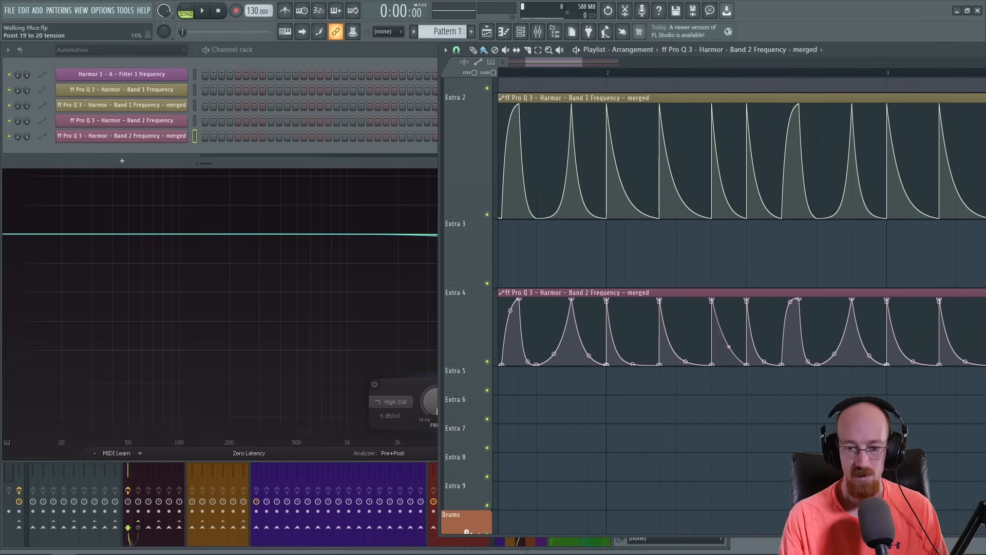
scroll(791, 311, "right", 4)
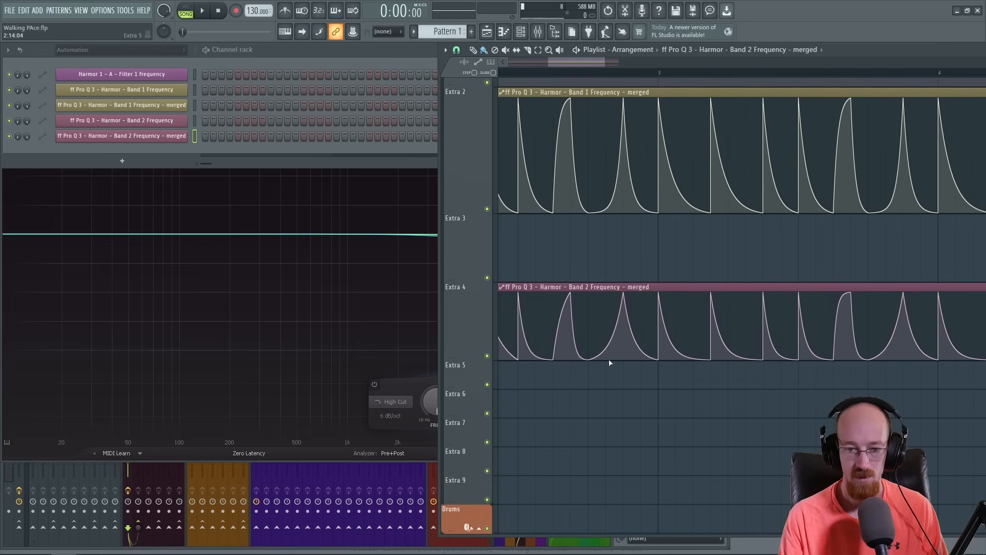
scroll(728, 313, "right", 1)
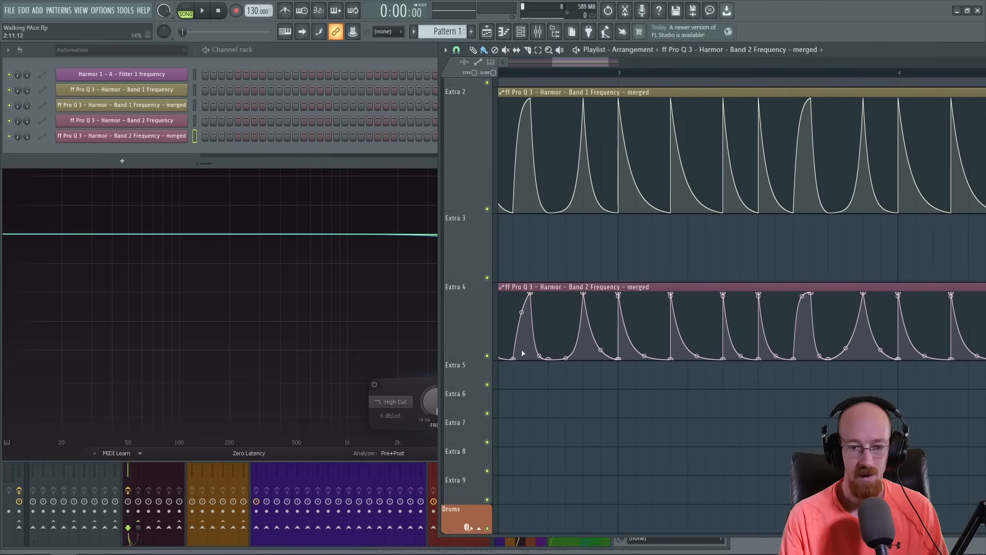
scroll(632, 334, "right", 2)
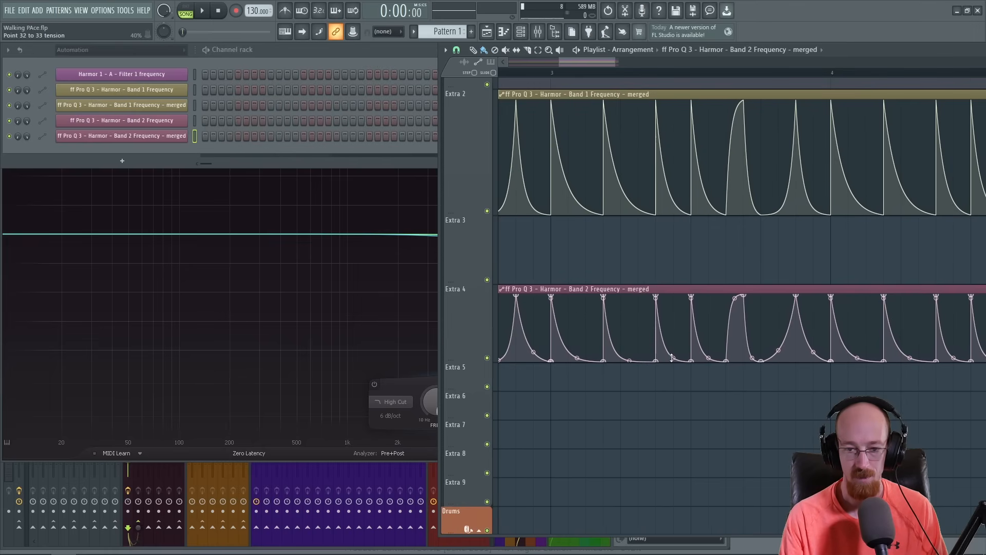
scroll(628, 308, "right", 4)
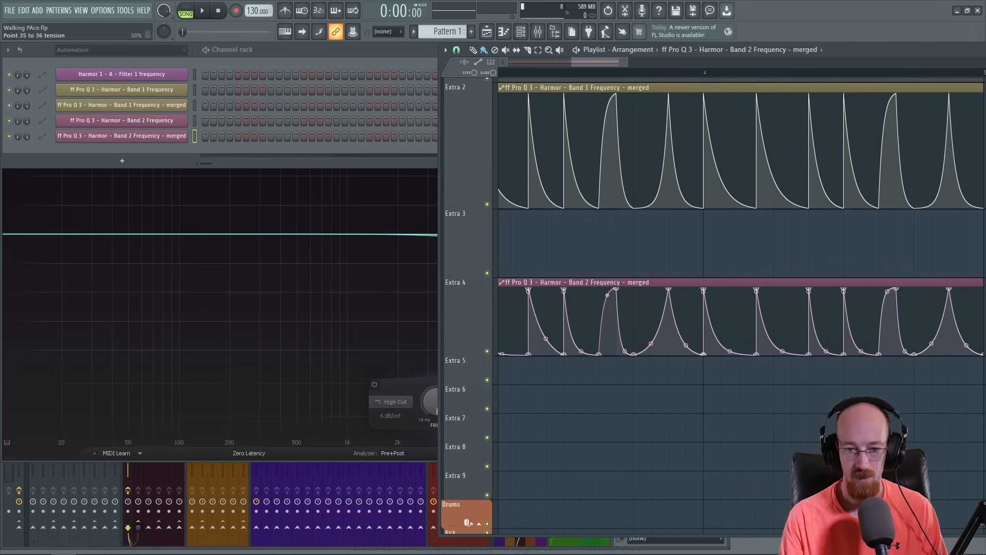
scroll(651, 325, "right", 5)
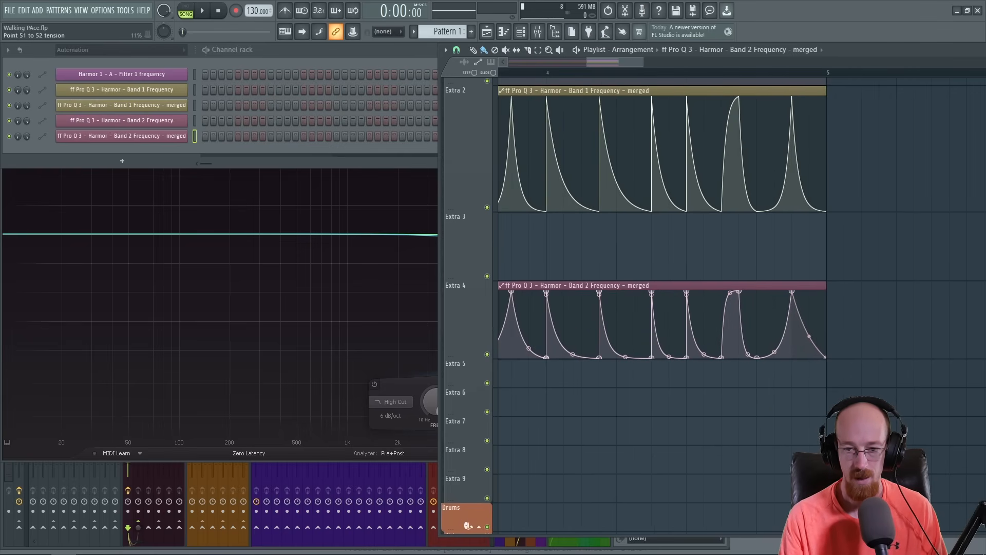
Step: Play the four-bar arrangement to audition both high-cut automations together, and close the Pro-Q 3 window
scroll(561, 154, "down", 5)
scroll(561, 155, "left", 5)
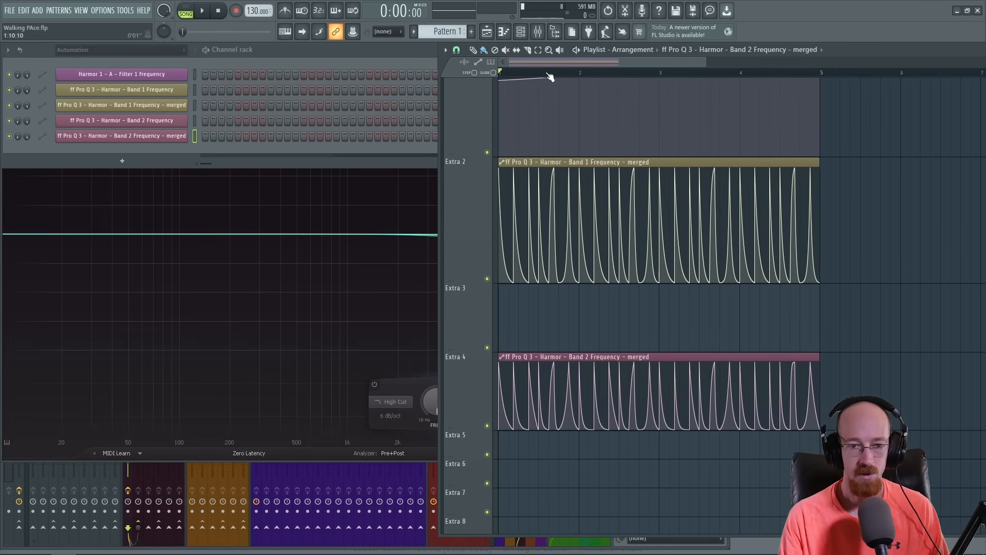
key("space")
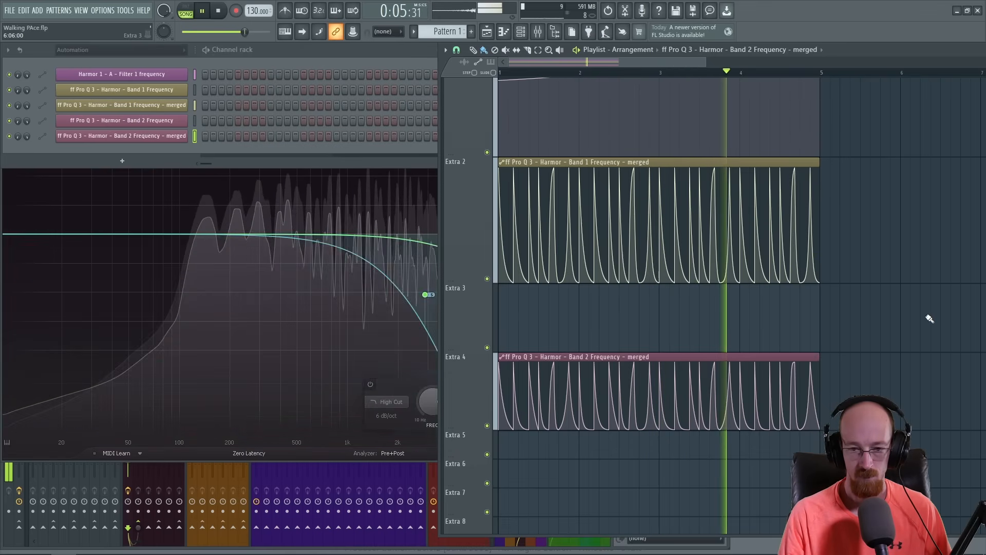
key("space")
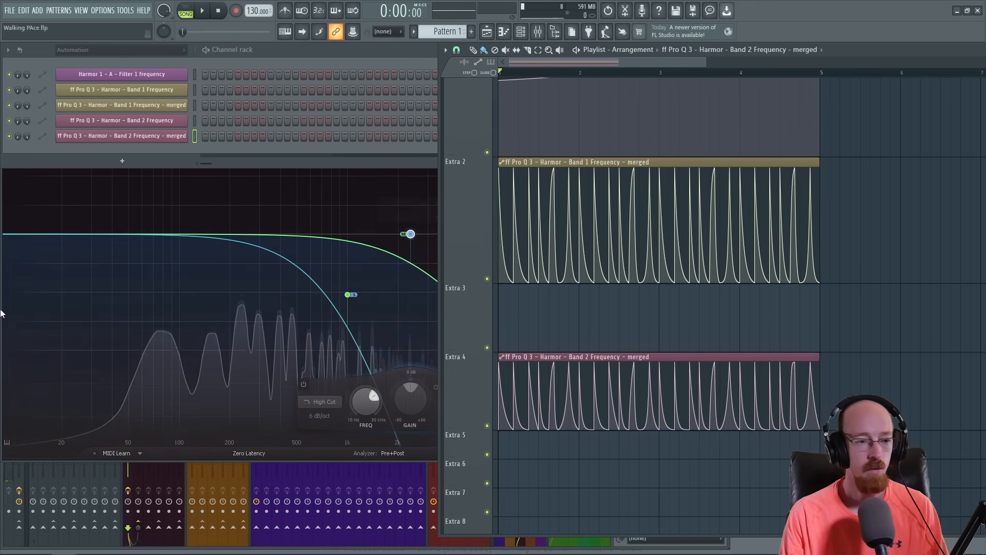
left_click(156, 247)
left_click(616, 84)
Step: Audition different starting levels for the Harmor Filter 1 frequency automation and set its start point to about 11%
scroll(558, 209, "up", 3)
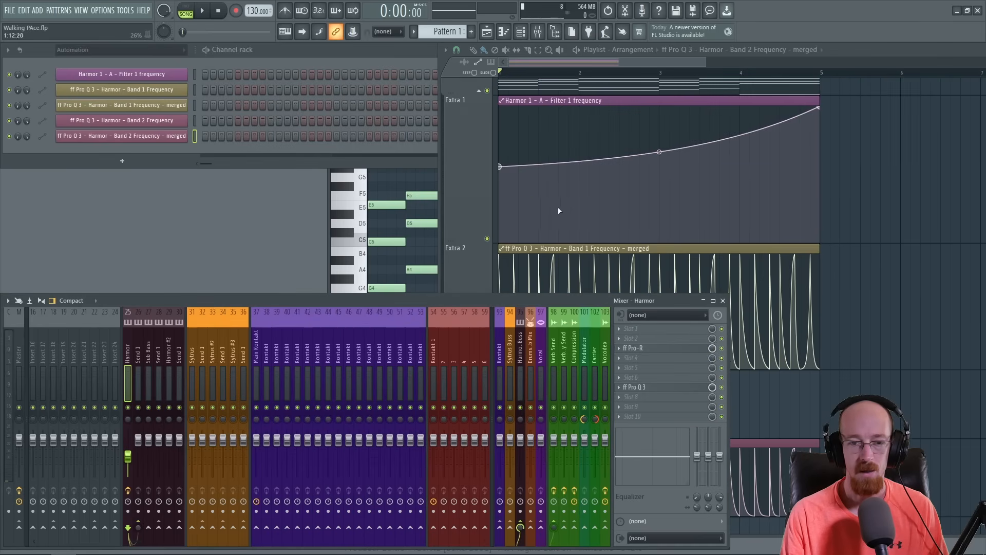
scroll(558, 208, "down", 1)
left_click_drag(501, 137, 503, 154)
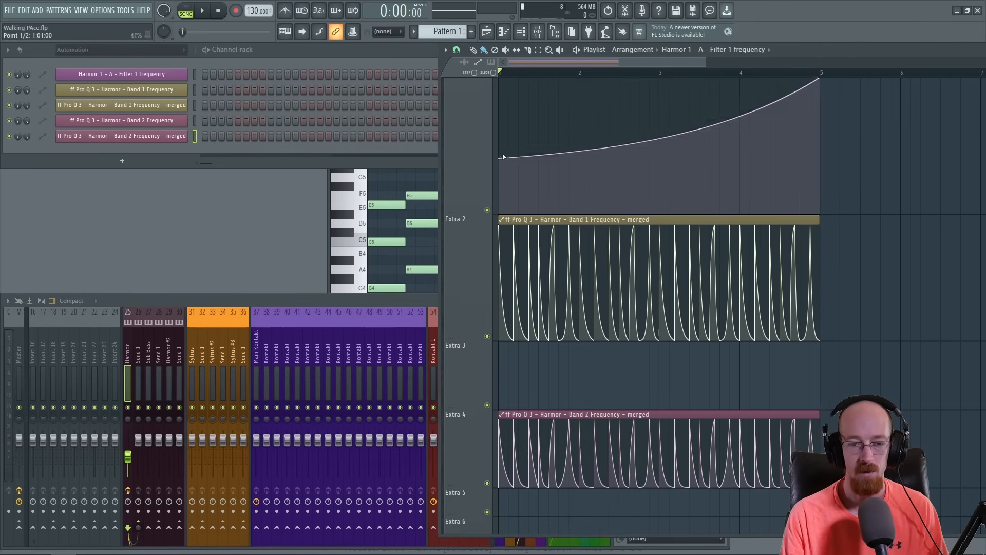
key("space")
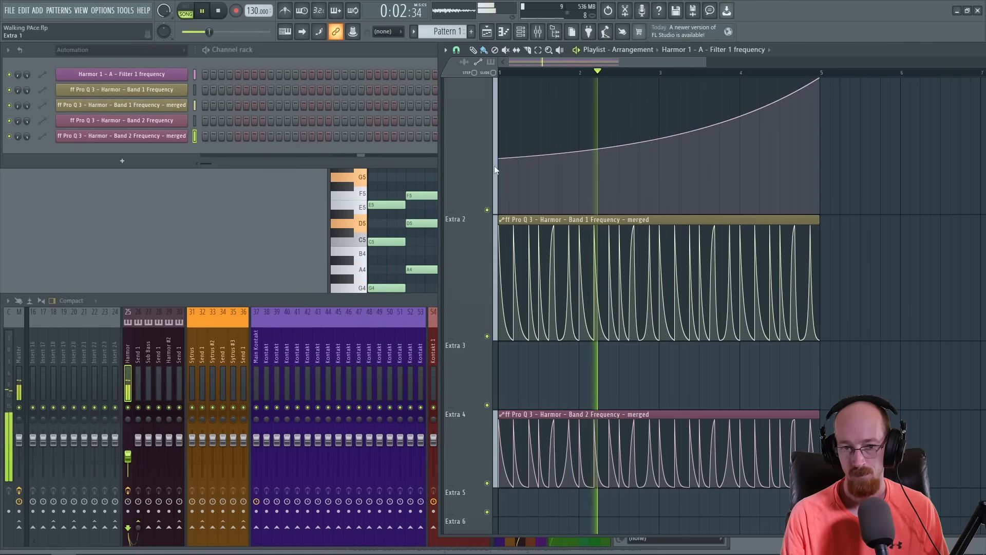
key("space")
left_click_drag(500, 158, 501, 144)
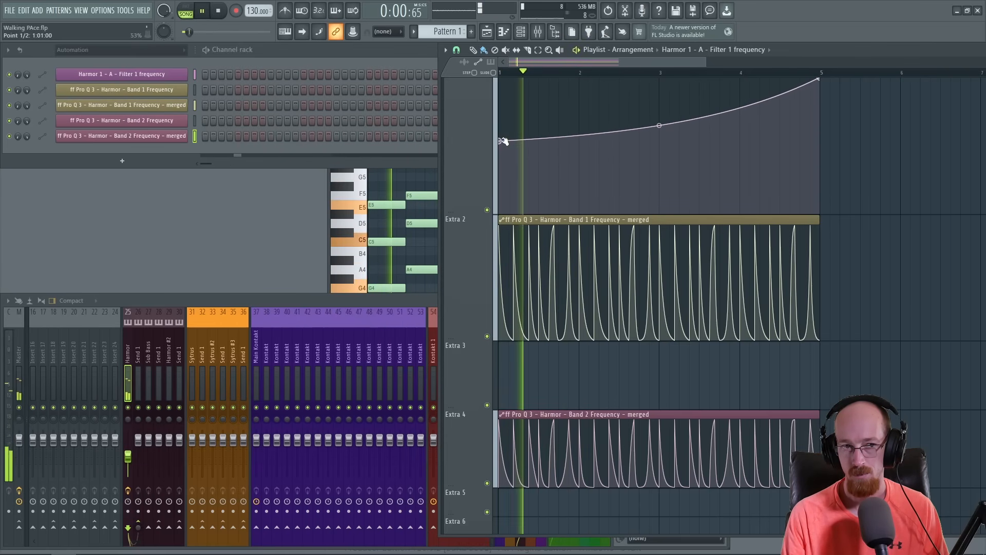
key("space")
left_click_drag(500, 142, 506, 199)
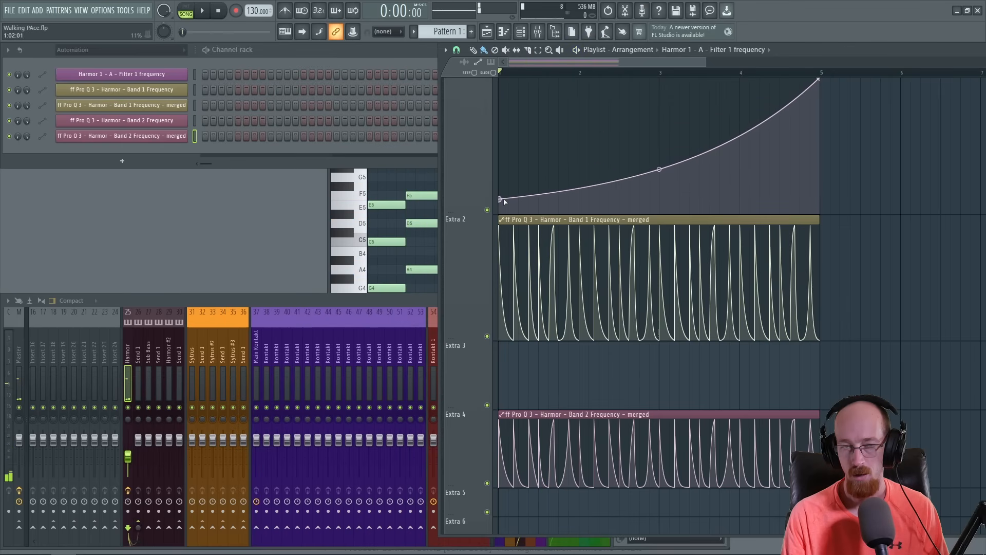
Step: Play the arrangement to audition the Harmor Filter 1 frequency sweep from its new starting level
key("space")
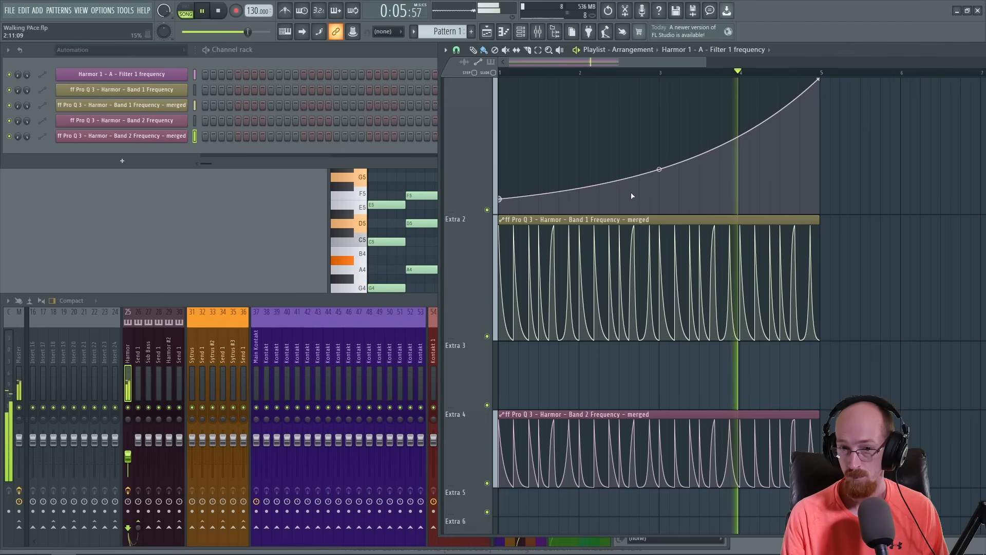
key("space")
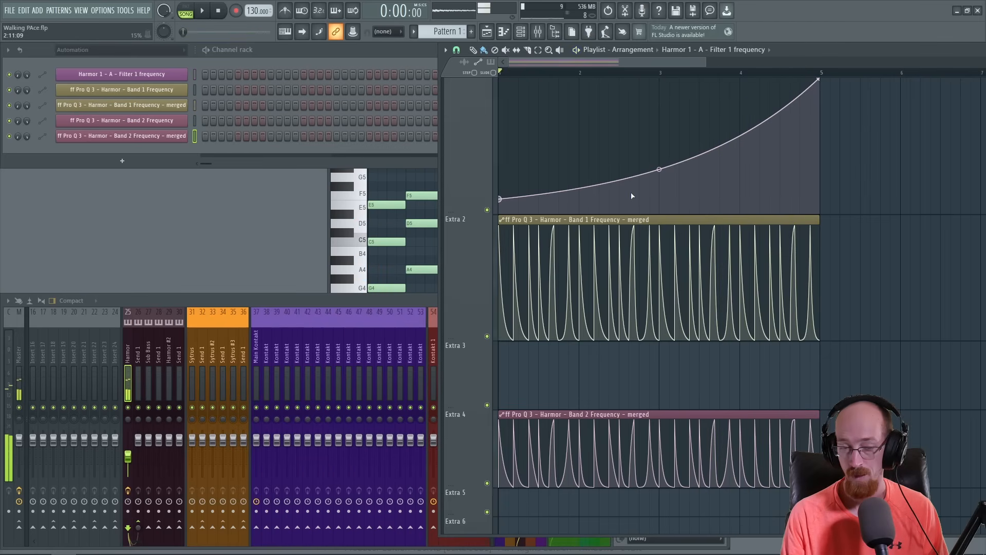
scroll(588, 213, "up", 2)
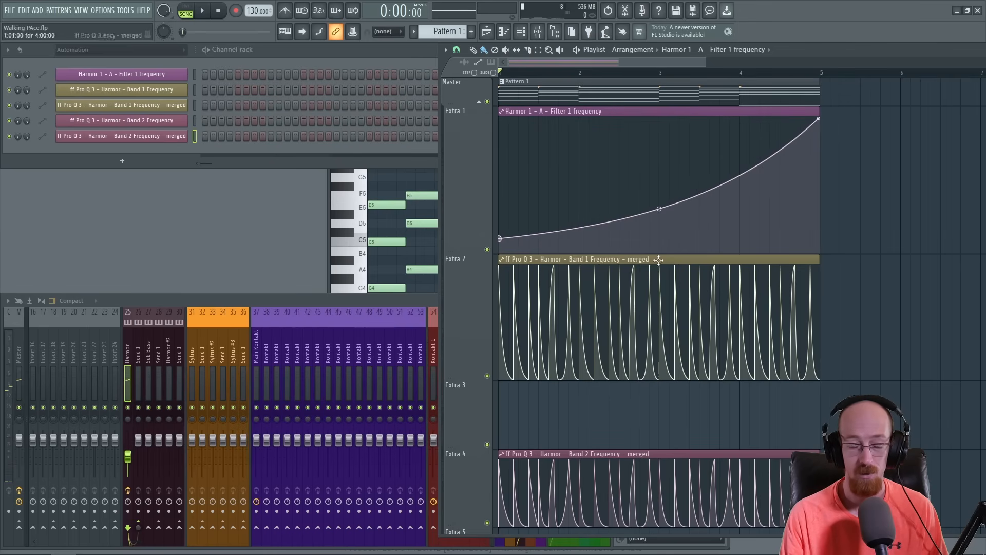
Step: Create an automation clip for the maximum output level of the merged Band 1 Frequency automation and close its settings window
scroll(599, 202, "down", 2)
double_click(580, 176)
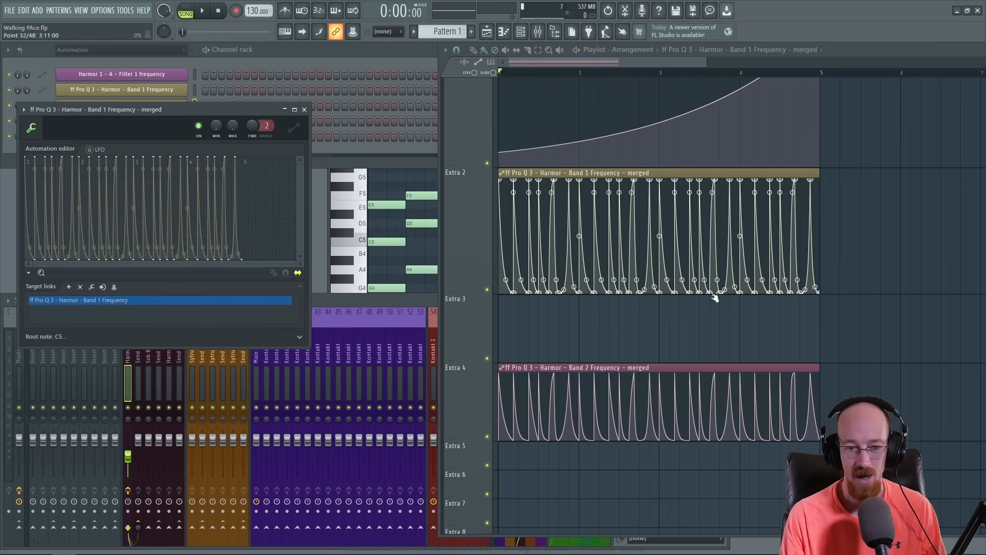
mouse_move(570, 221)
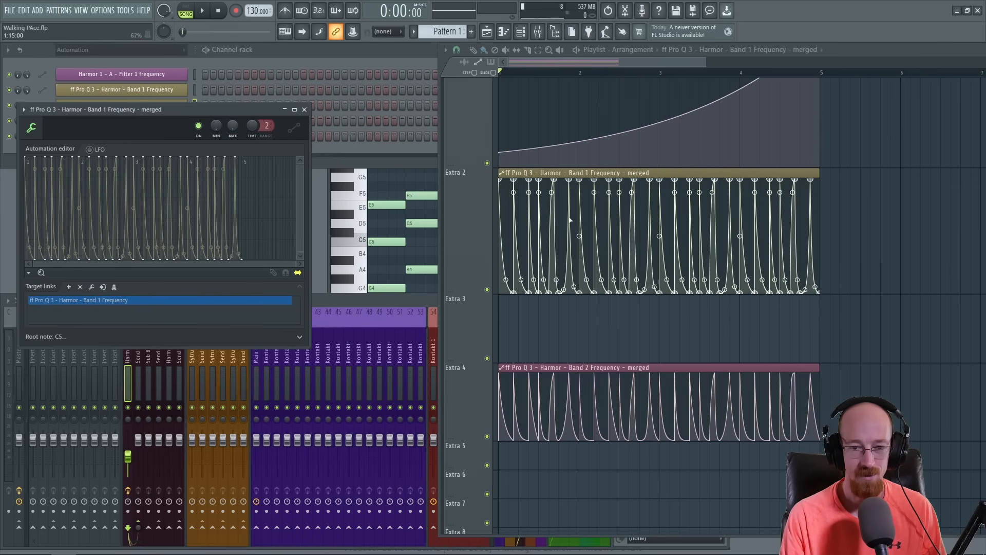
left_click_drag(552, 226, 751, 251)
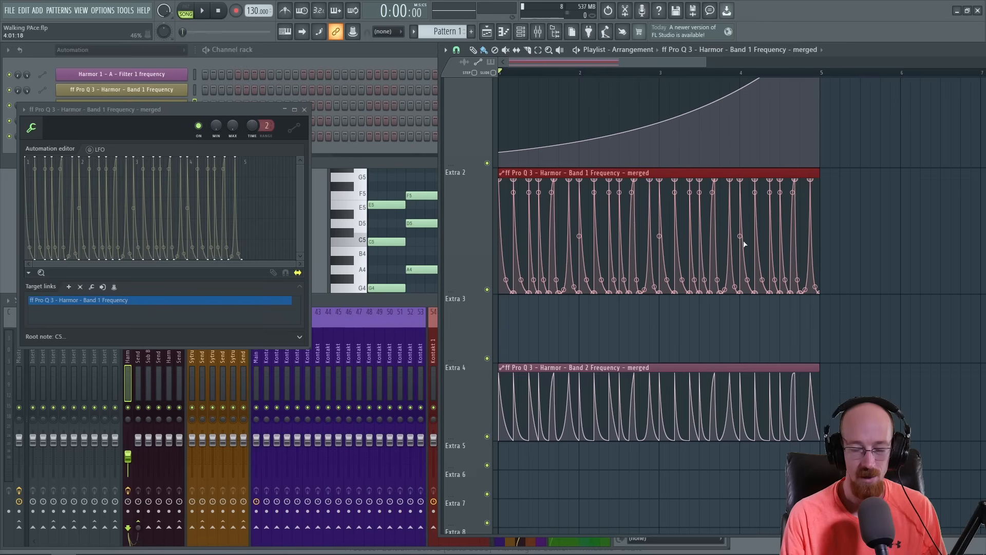
right_click(232, 124)
left_click(269, 203)
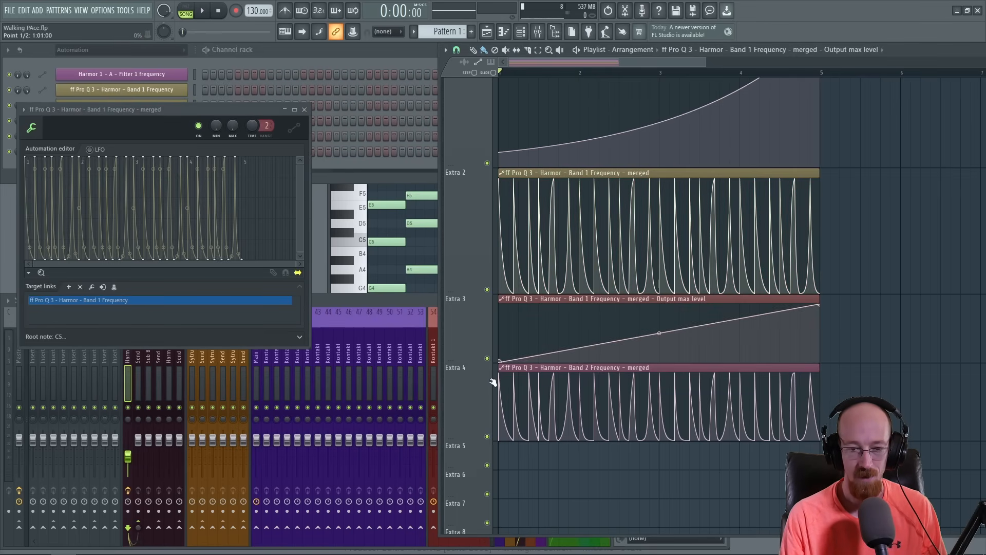
left_click(363, 307)
left_click(305, 110)
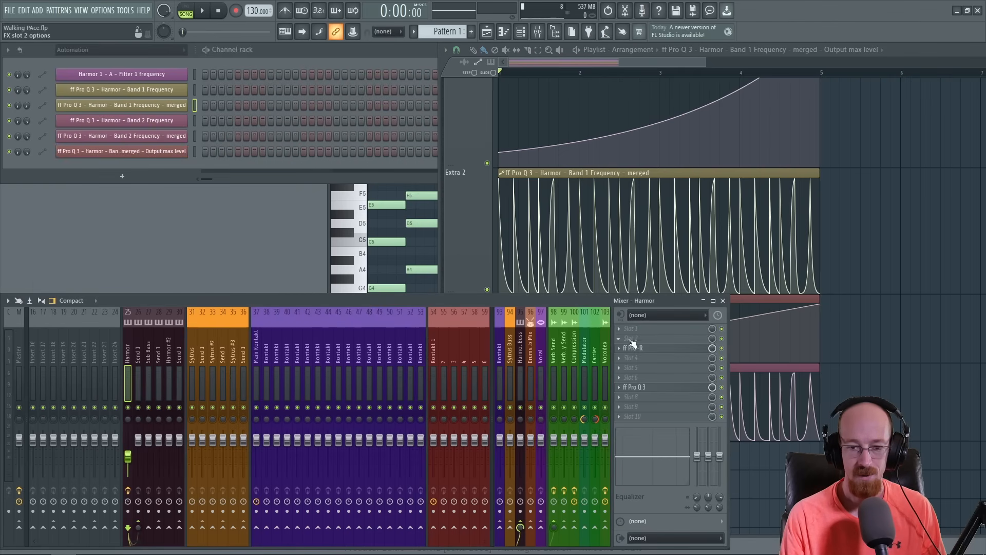
left_click(635, 348)
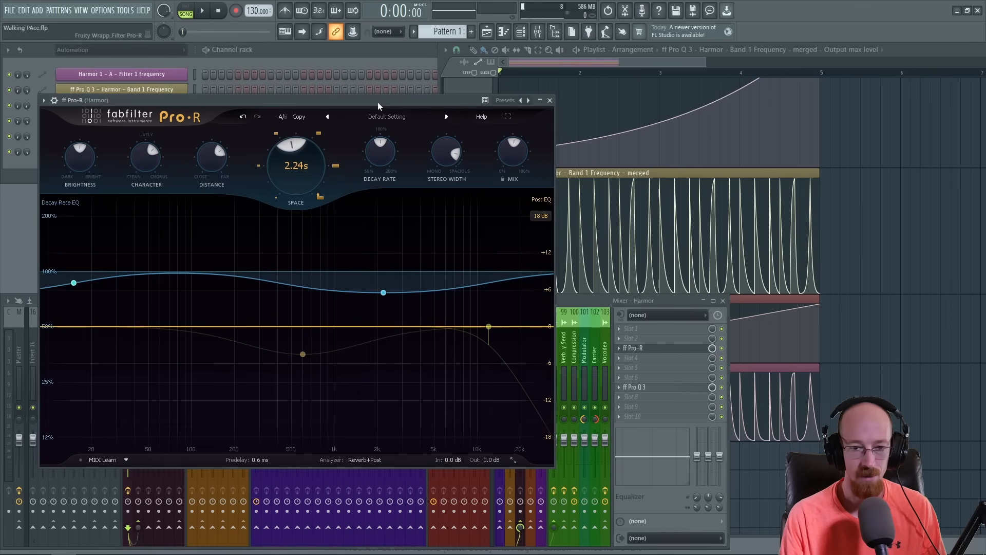
left_click_drag(377, 102, 317, 68)
left_click(496, 82)
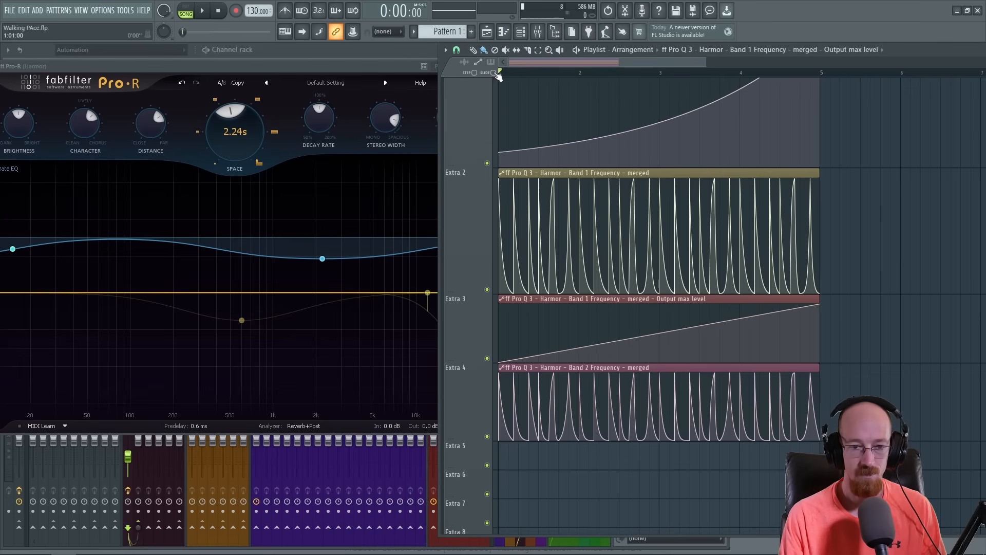
left_click(378, 65)
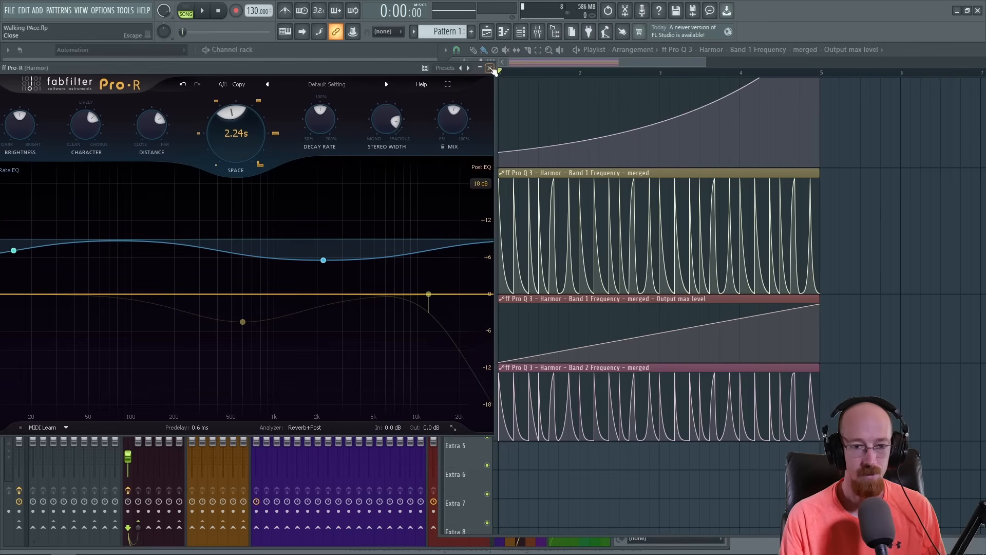
left_click(491, 68)
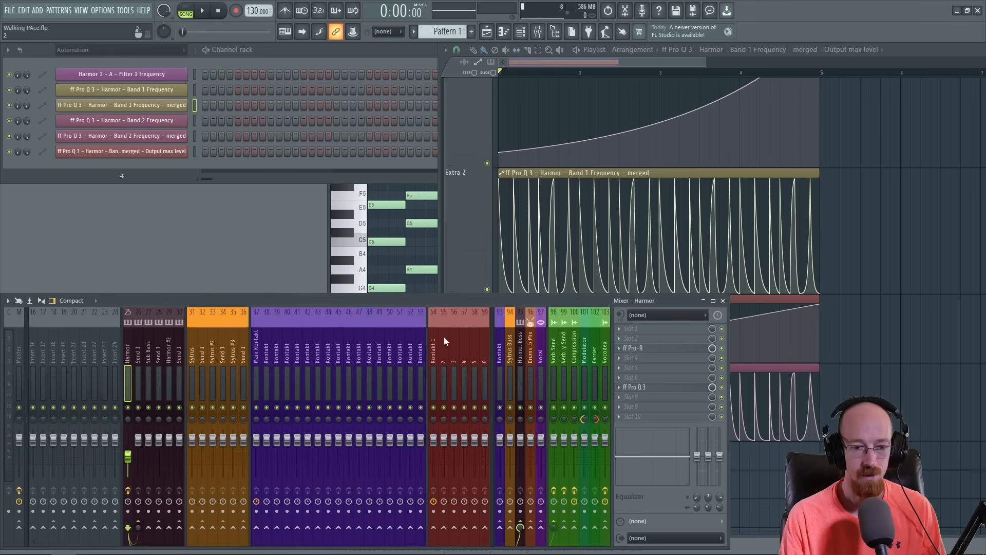
Step: Open Pro-Q 3 on the Harmor track at Mini size beside the playlist, and audition the Band 1 maximum level ramp
left_click(665, 388)
left_click(615, 456)
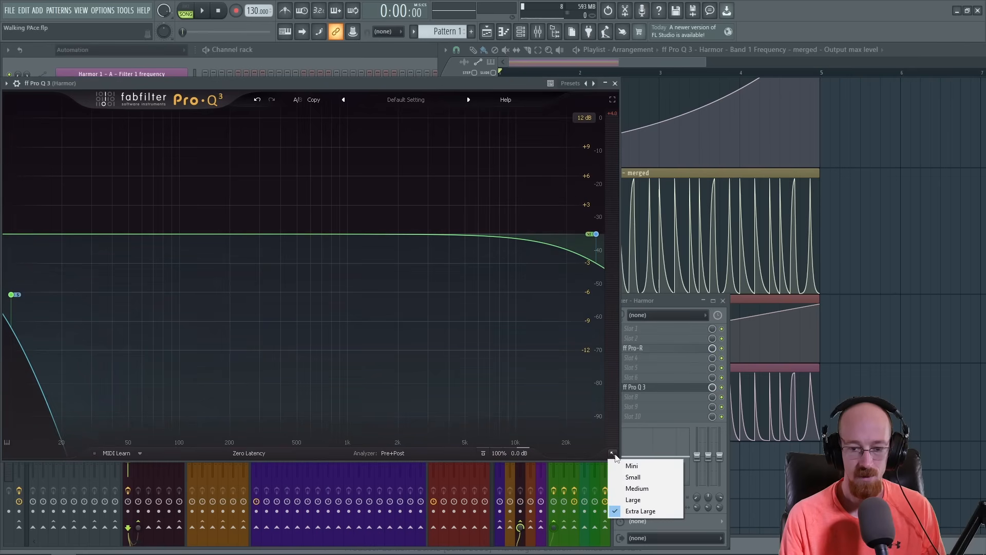
left_click(640, 468)
left_click_drag(179, 85, 200, 55)
left_click(456, 98)
key("space")
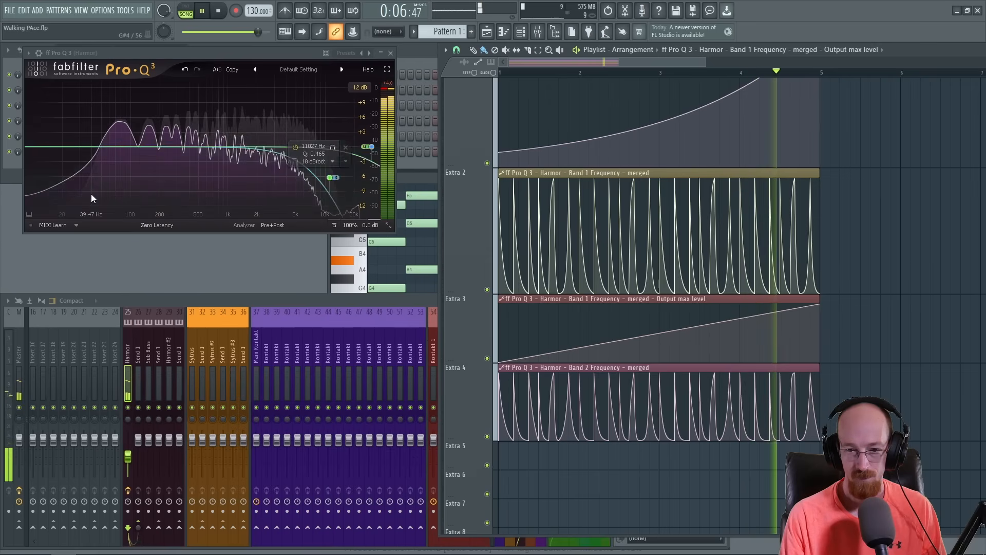
key("space")
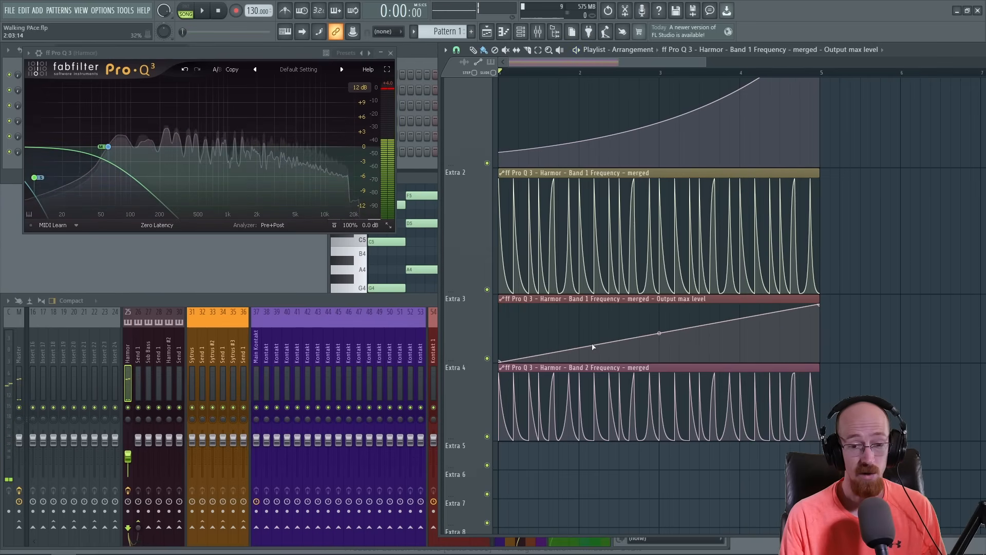
Step: Create an automation clip for the maximum output level of the merged Band 2 Frequency automation and close its settings window
double_click(632, 366)
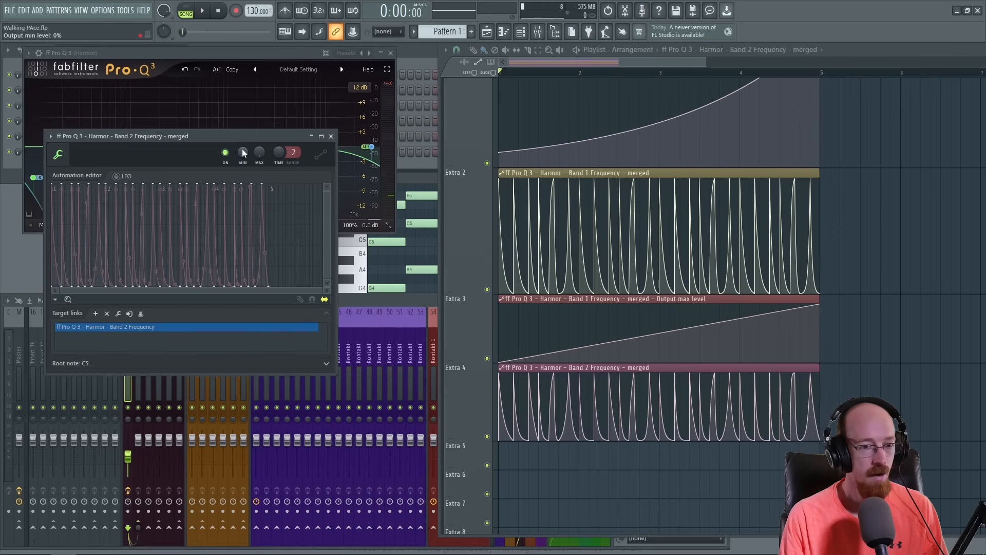
right_click(261, 152)
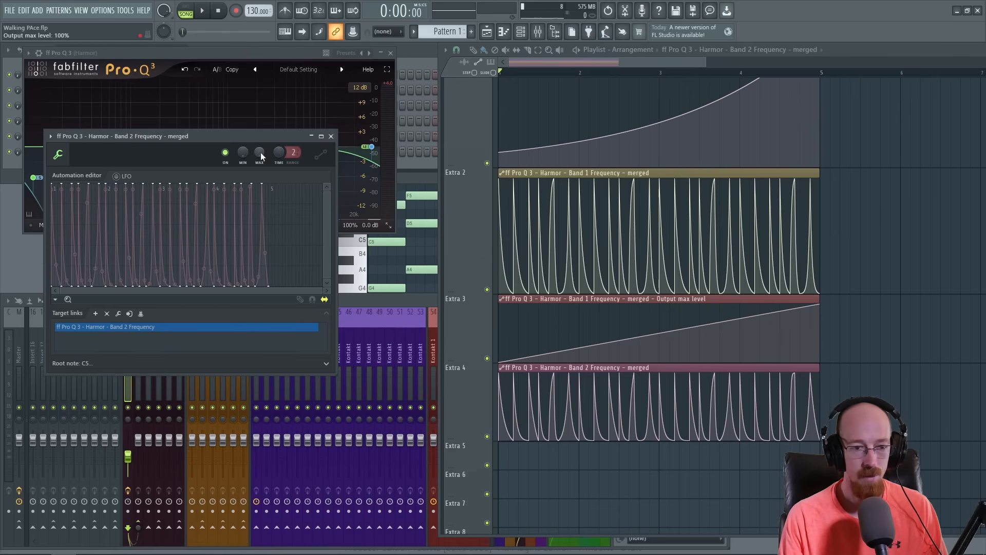
left_click(287, 230)
left_click_drag(499, 450, 502, 491)
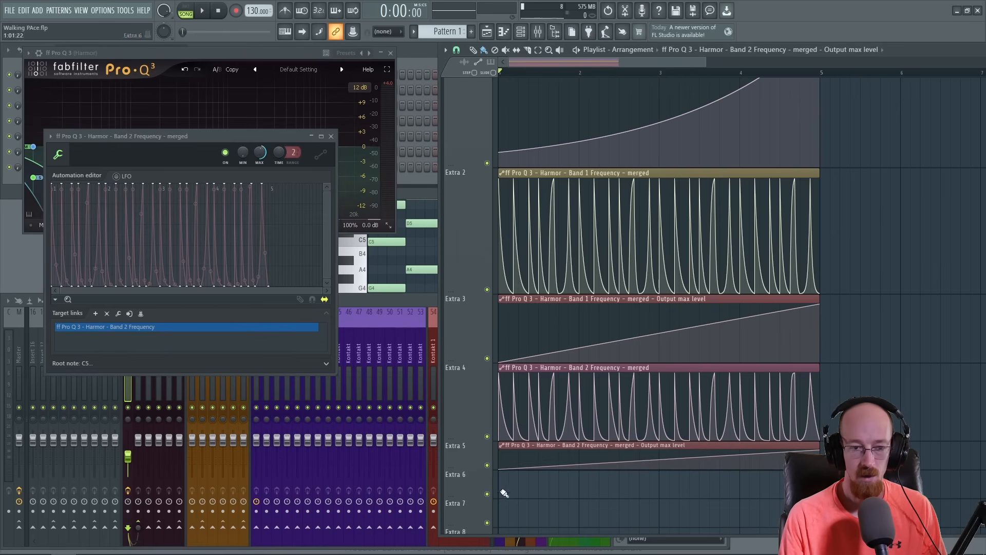
left_click(330, 136)
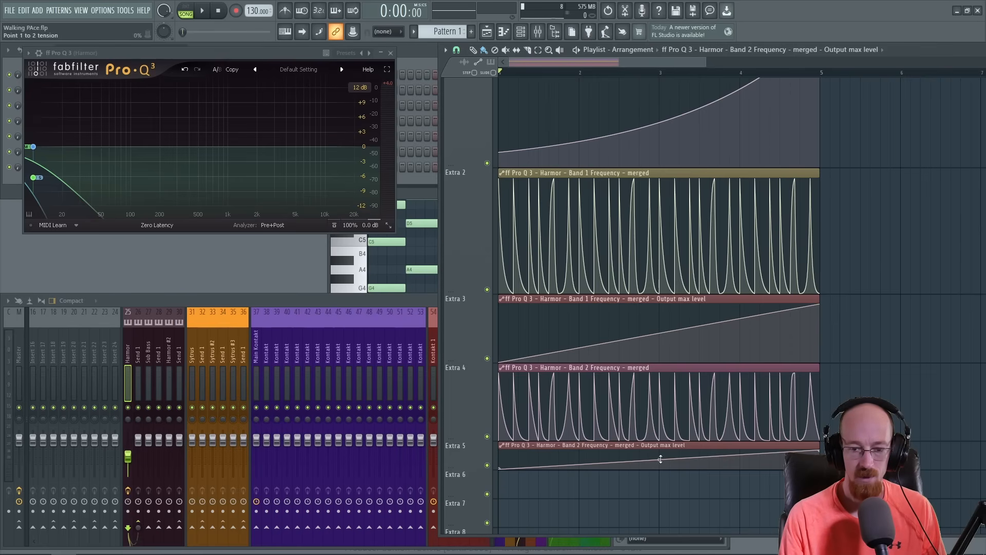
Step: Audition different curve tensions for the two maximum level ramps, bending Band 1's into a steep early rise and Band 2's slightly upward
left_click_drag(661, 459, 660, 448)
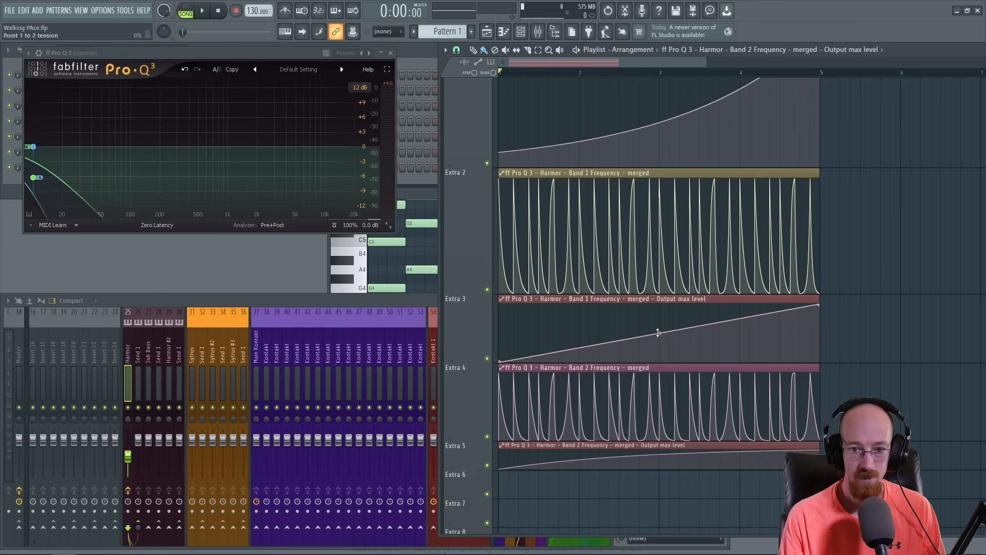
left_click_drag(658, 333, 658, 349)
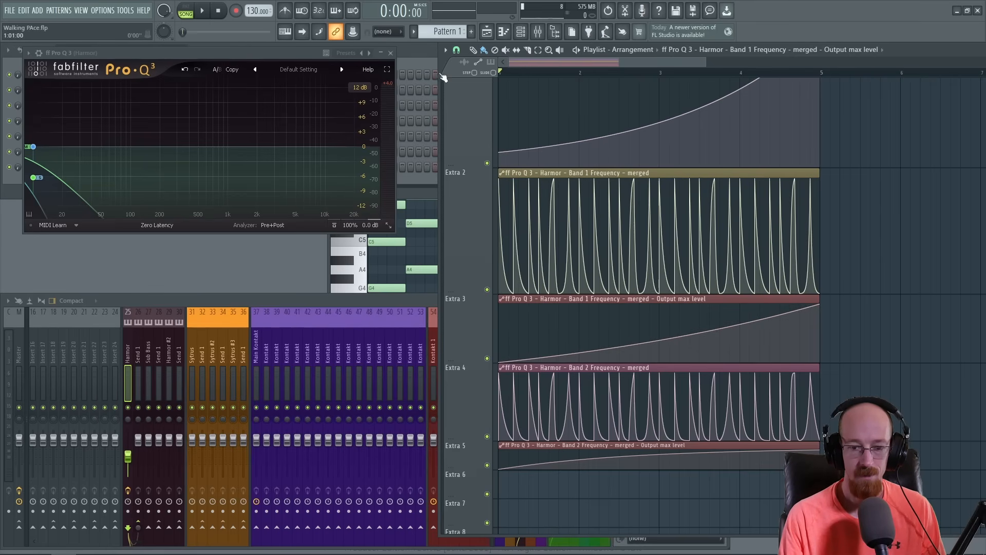
key("space")
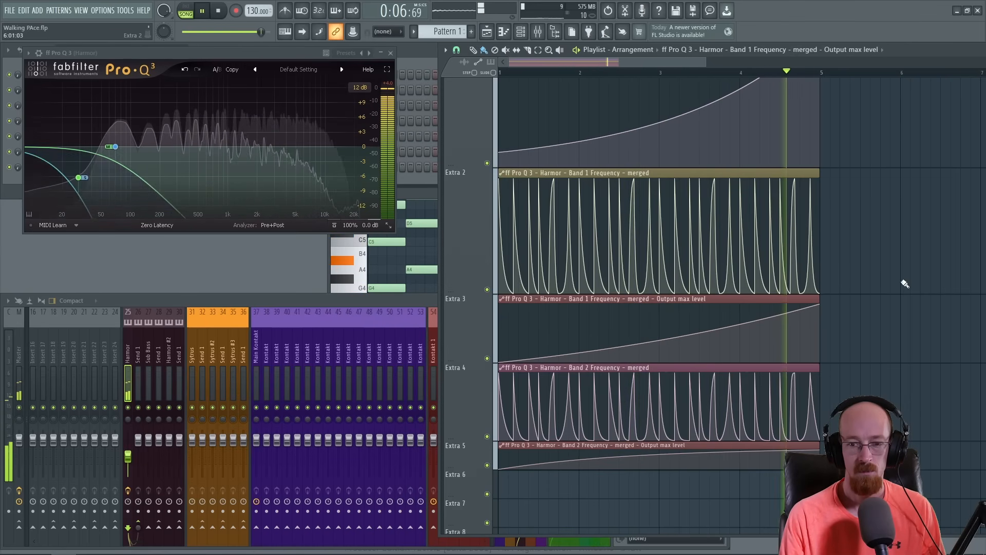
key("space")
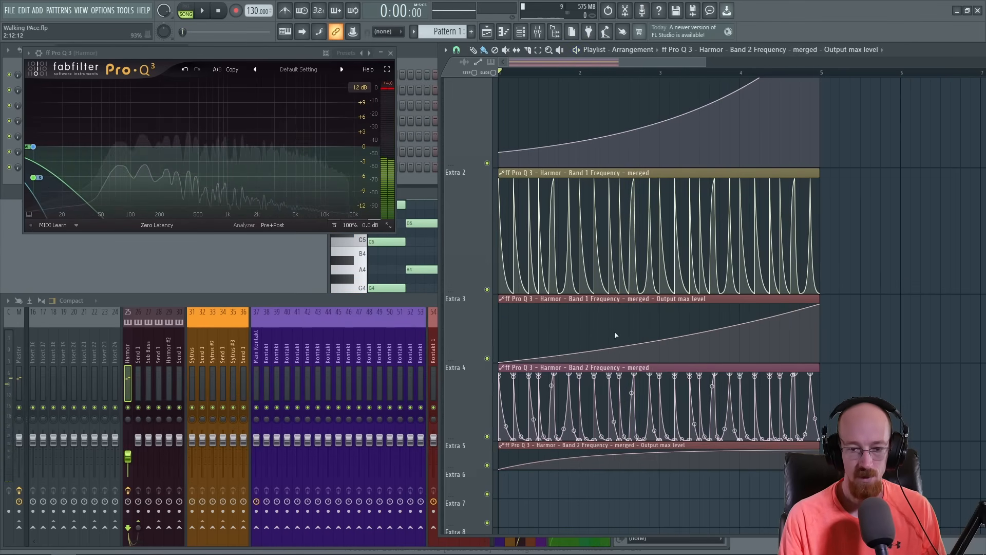
left_click_drag(659, 340, 659, 305)
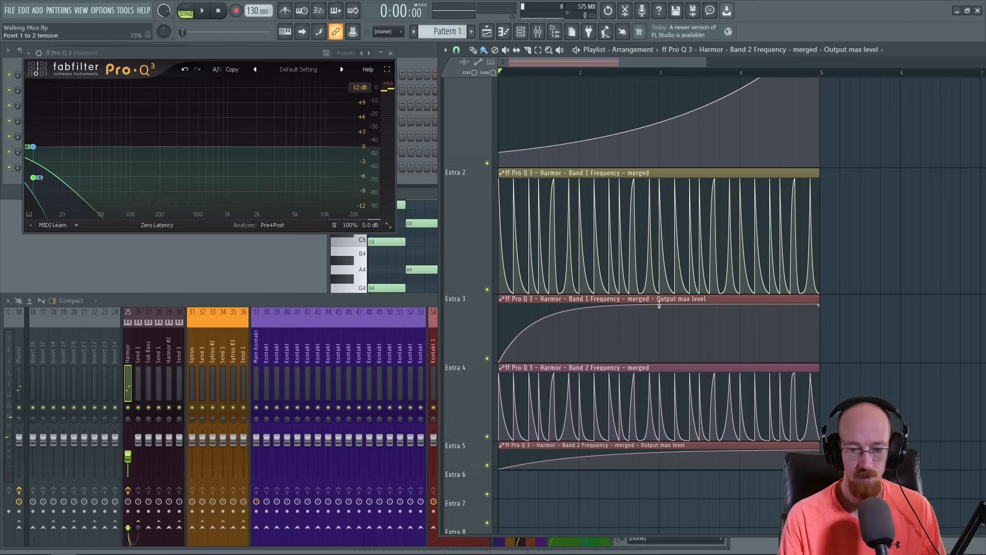
left_click_drag(658, 454, 658, 451)
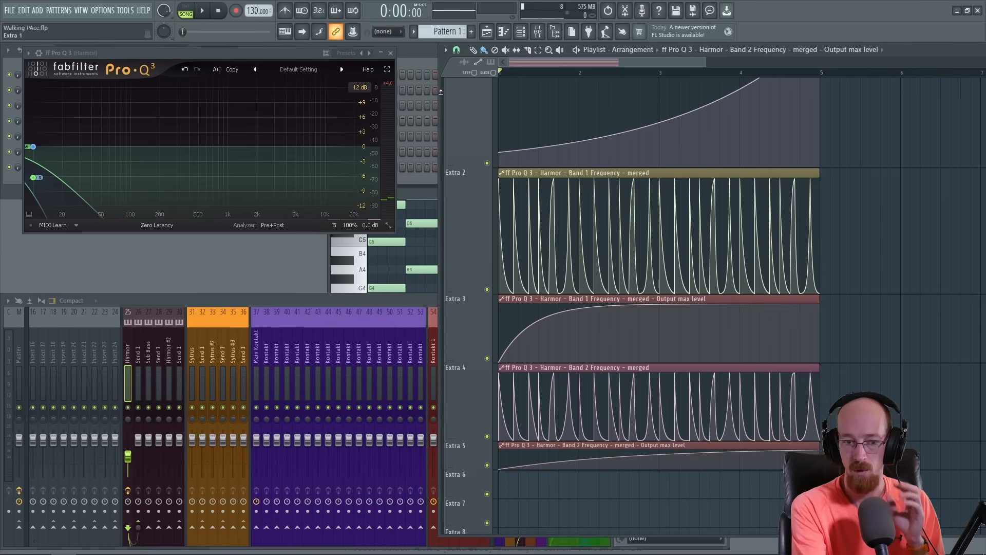
key("space")
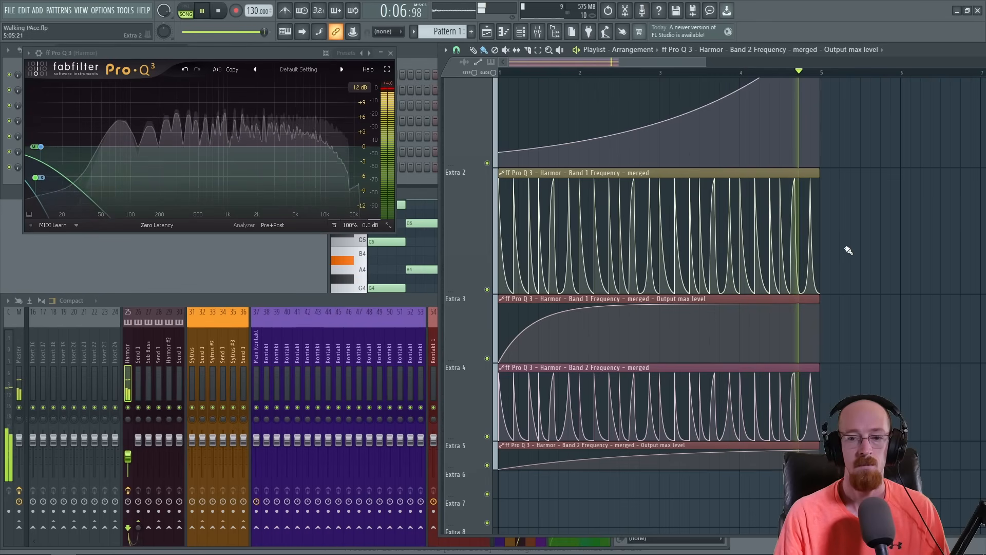
key("space")
Step: Review the Harmor 1 chord progression in the piano roll, close it and bring the Pro-Q 3 window forward
scroll(868, 205, "down", 1)
scroll(819, 229, "up", 3)
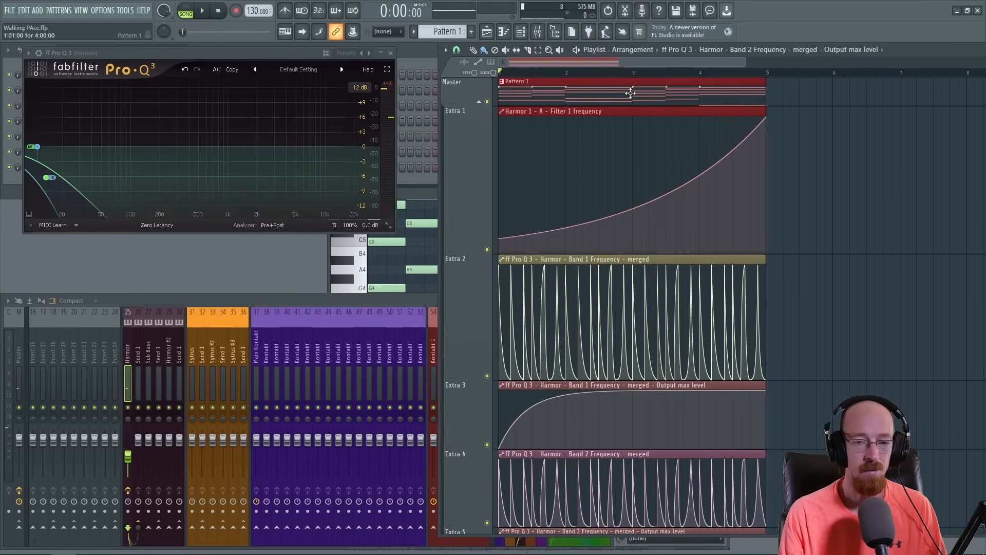
double_click(665, 88)
scroll(446, 196, "left", 6)
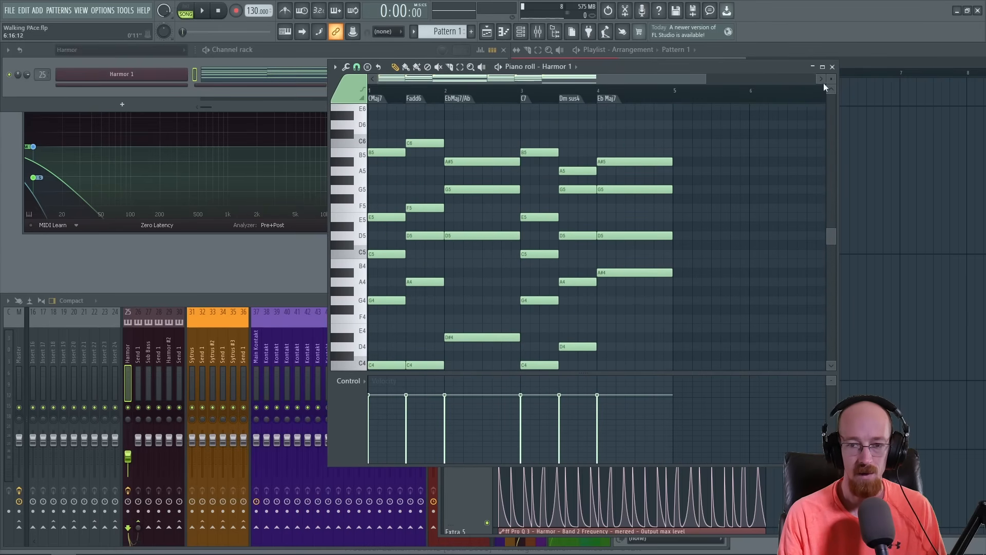
left_click(832, 67)
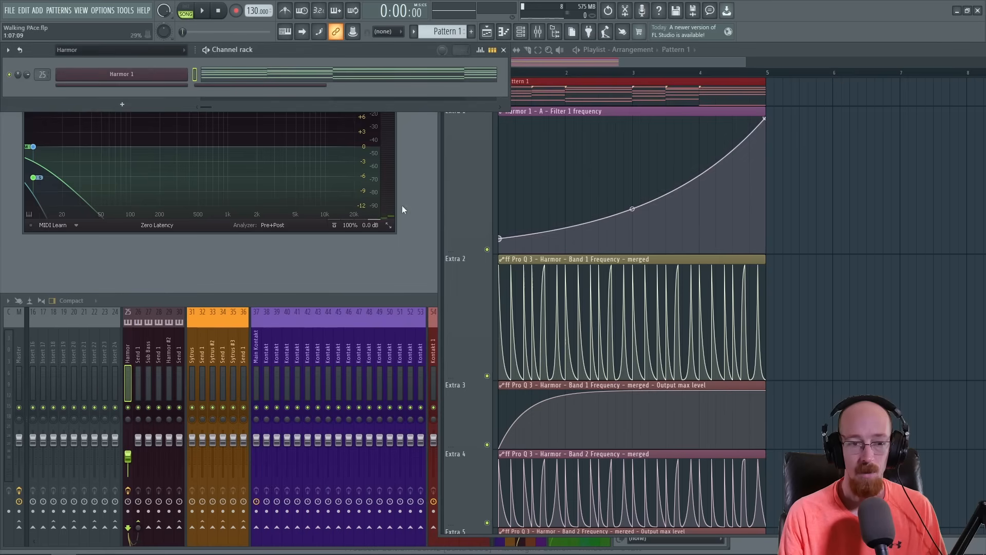
left_click(305, 229)
left_click_drag(188, 69, 179, 78)
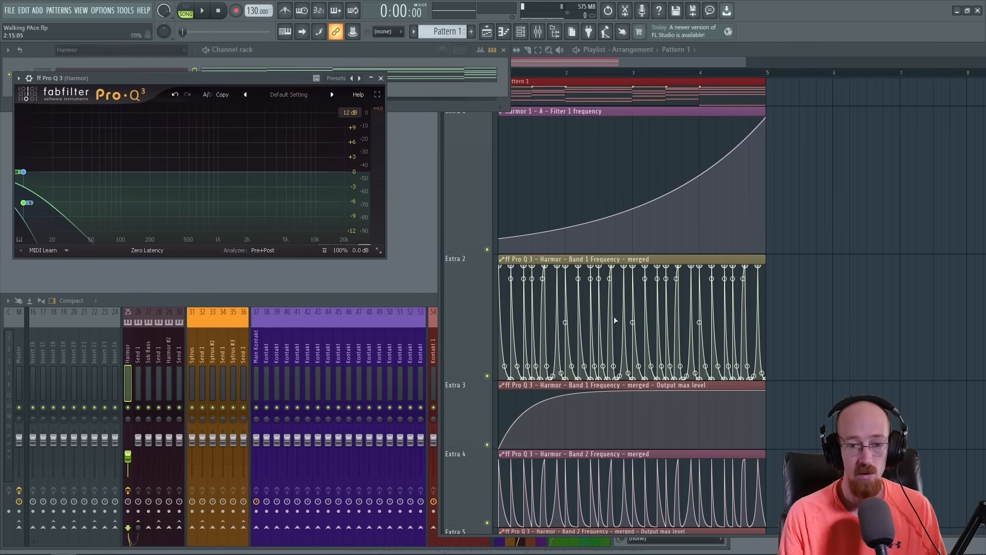